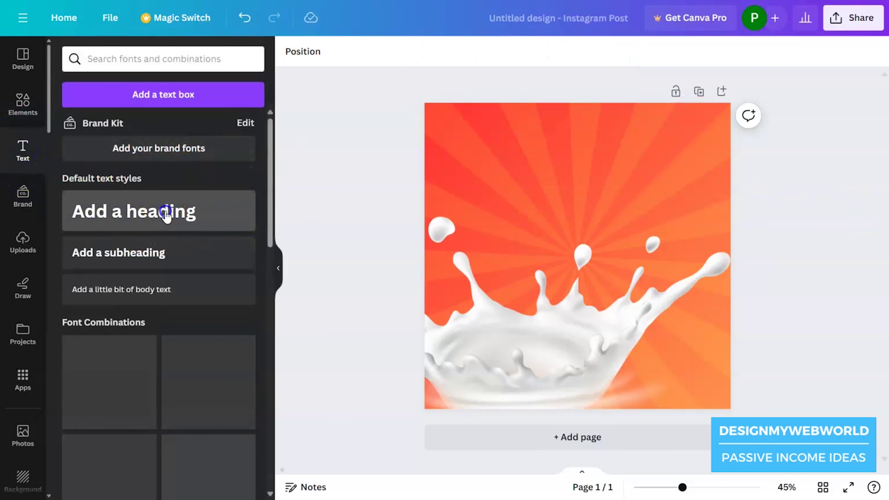
Enter "Ice Cream" as the heading text and place it in the upper middle of the design.
type("Ic")
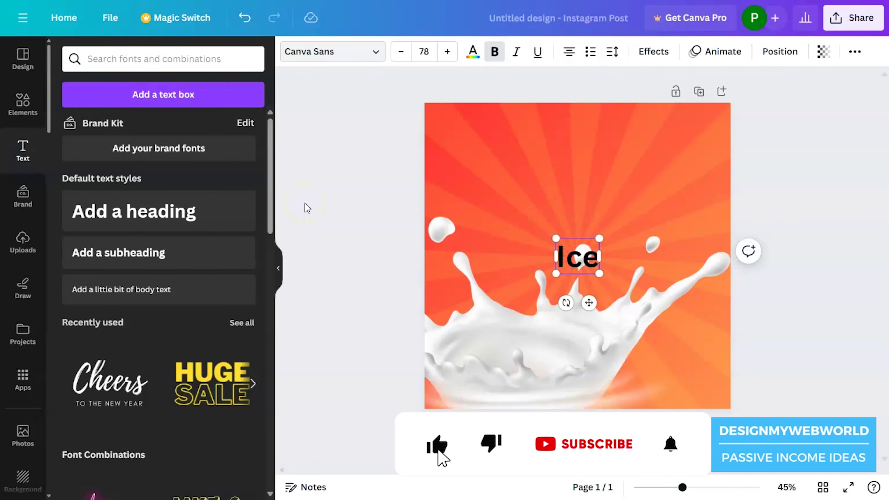
type("eCream")
left_click_drag(620, 248, 590, 160)
left_click(576, 156)
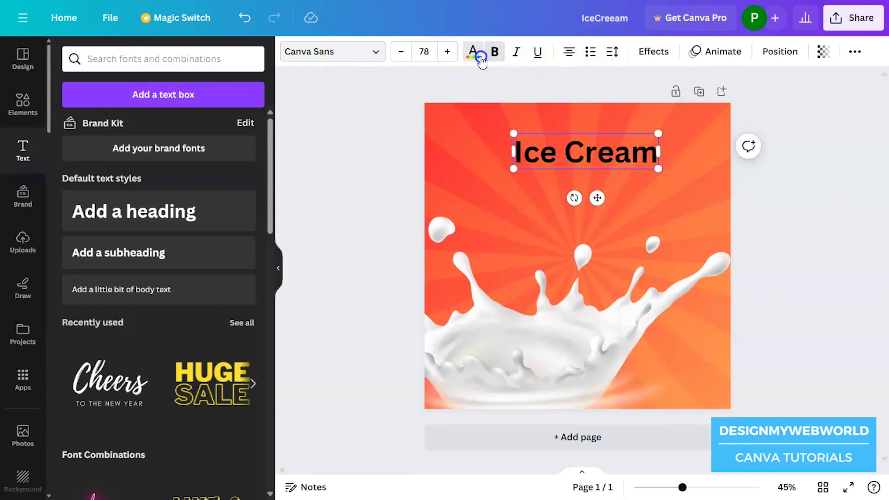
Color the Ice Cream heading white and change its font to Shrikhand.
left_click(473, 53)
left_click(245, 402)
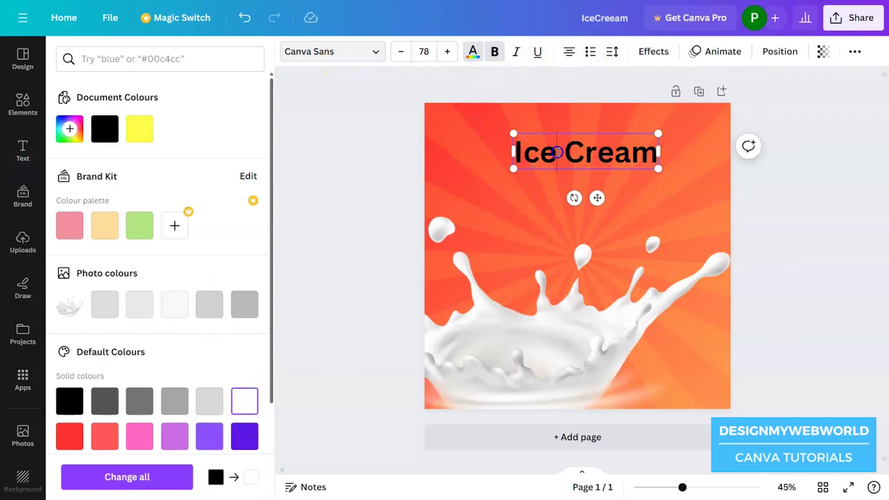
double_click(558, 152)
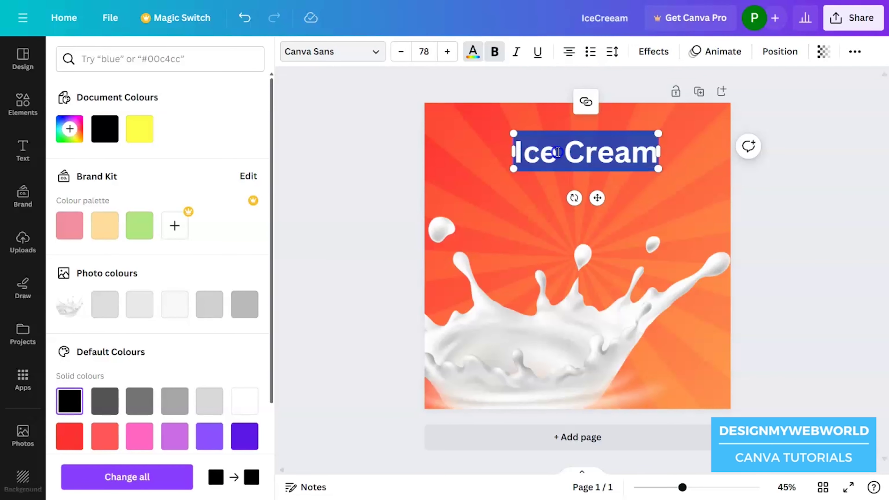
left_click(347, 62)
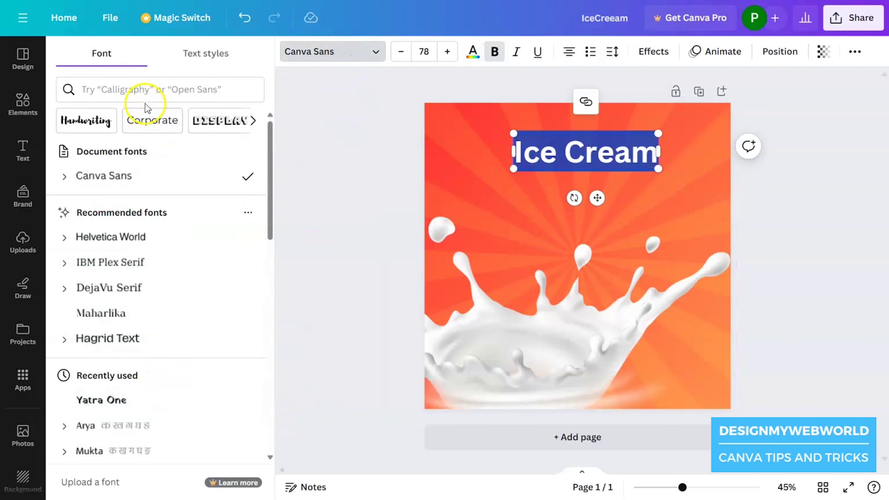
left_click(144, 91)
type("shri")
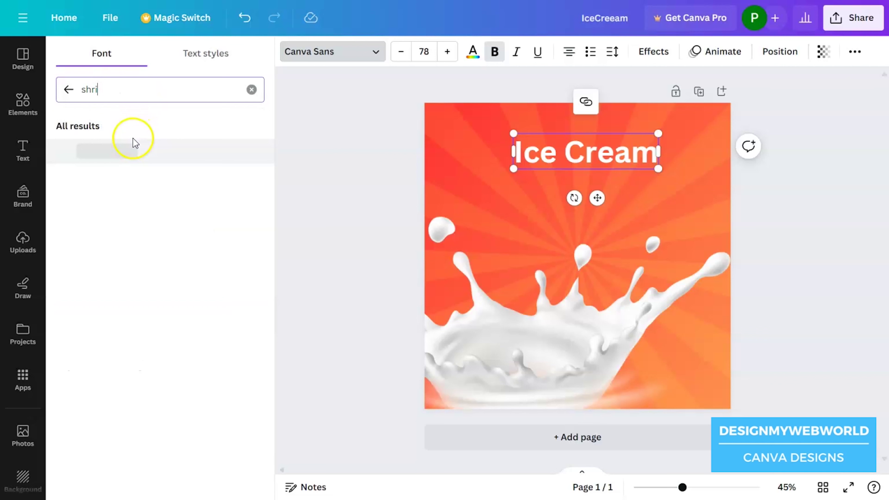
left_click(145, 157)
Enlarge the Ice Cream heading to a font size of about 99.5 and move it toward the design's upper-right area.
left_click_drag(662, 167, 681, 175)
left_click(613, 150)
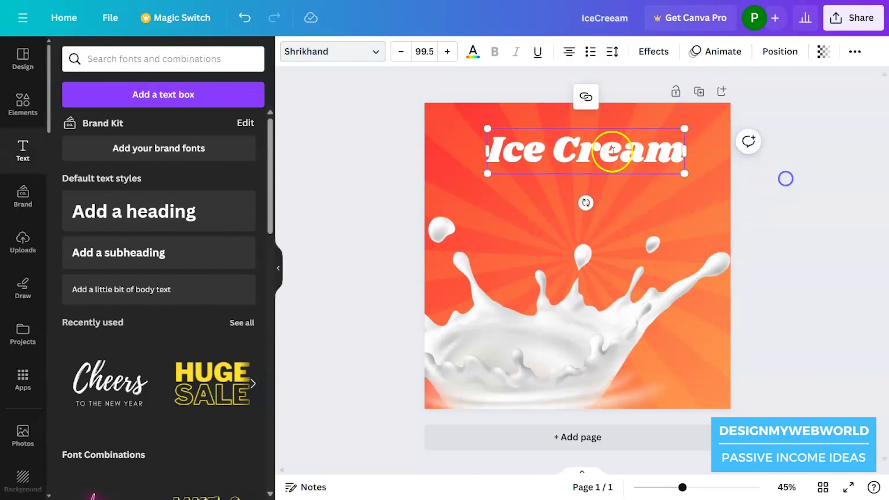
left_click(784, 187)
left_click(598, 159)
left_click_drag(598, 159, 620, 154)
left_click(778, 196)
left_click(809, 198)
left_click(492, 353)
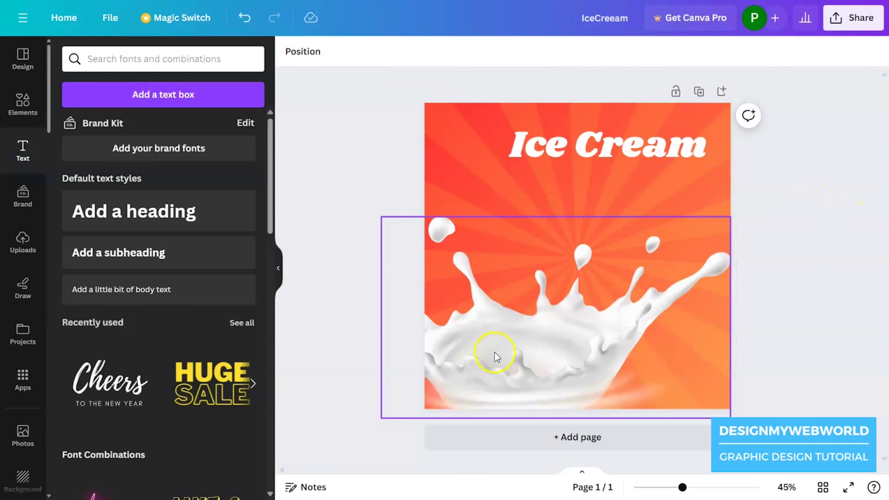
scroll(178, 264, "down", 5)
left_click(25, 100)
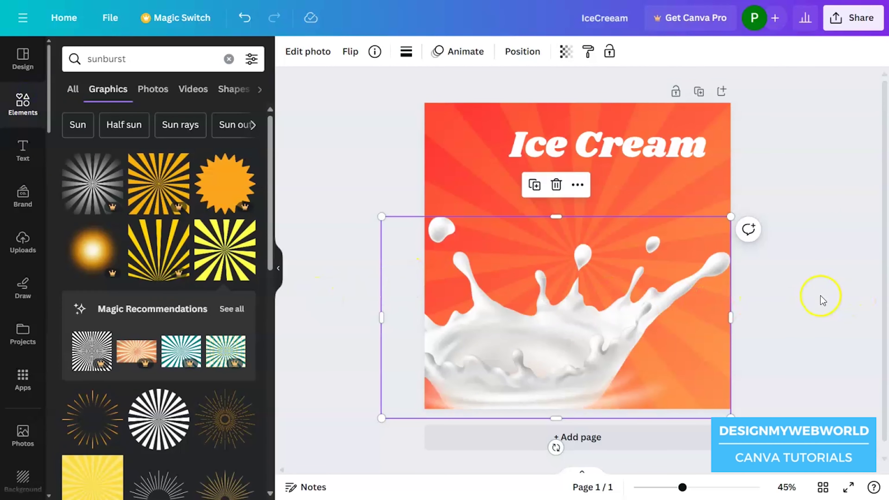
left_click(820, 280)
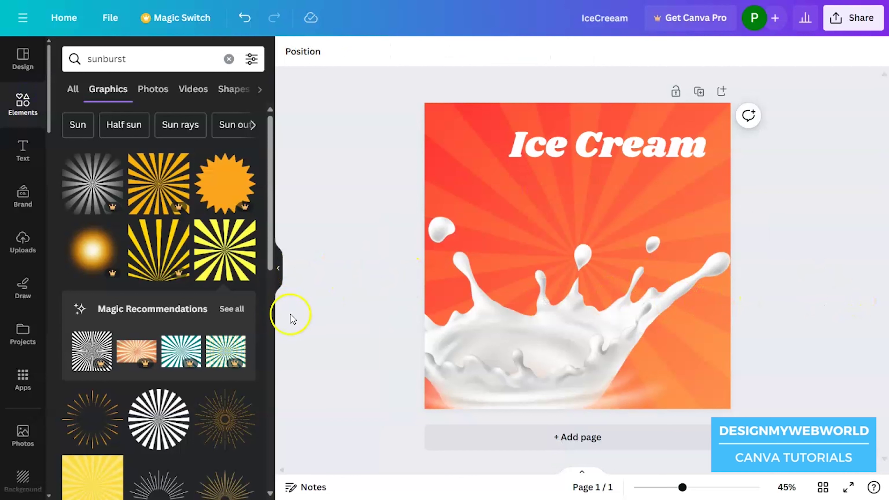
left_click(228, 60)
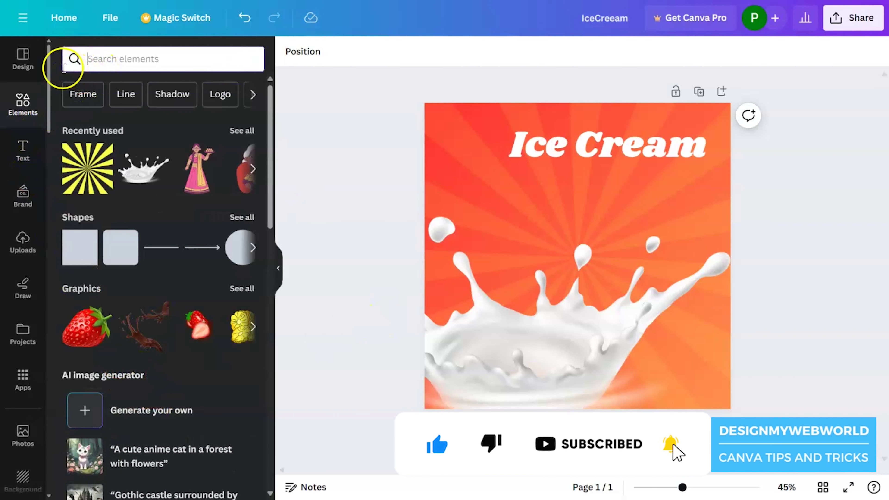
left_click(102, 61)
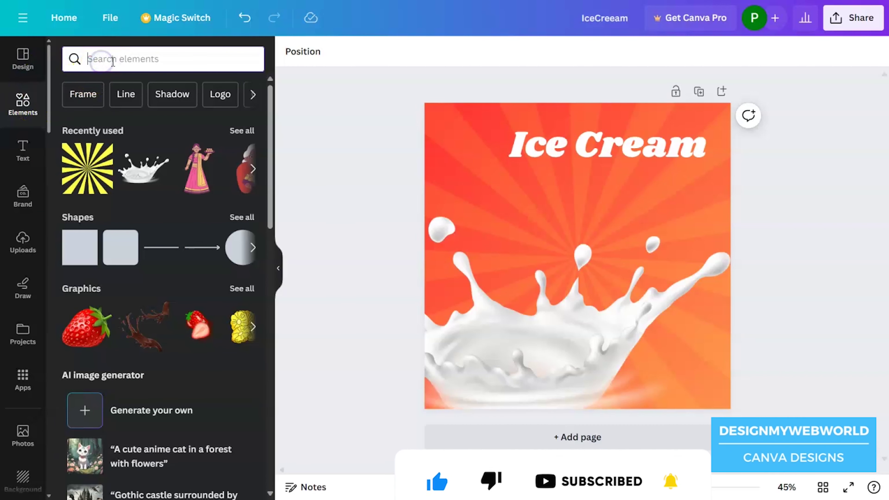
type("@")
left_click(145, 116)
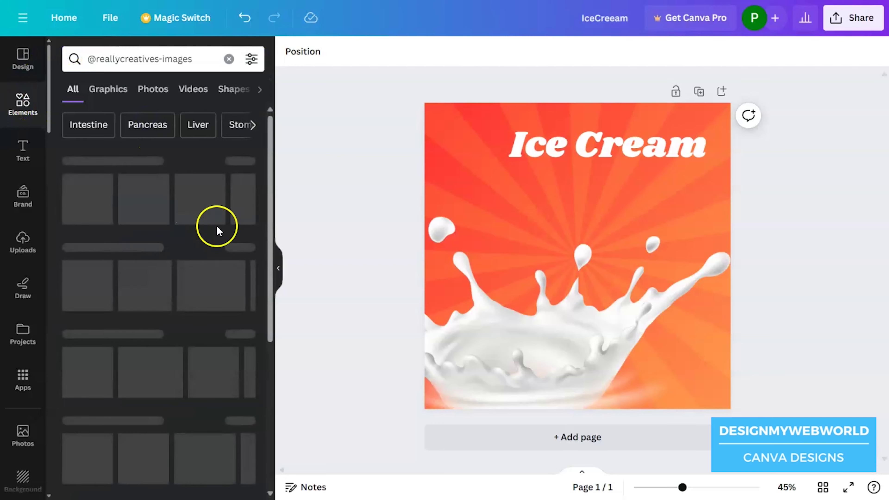
left_click(245, 163)
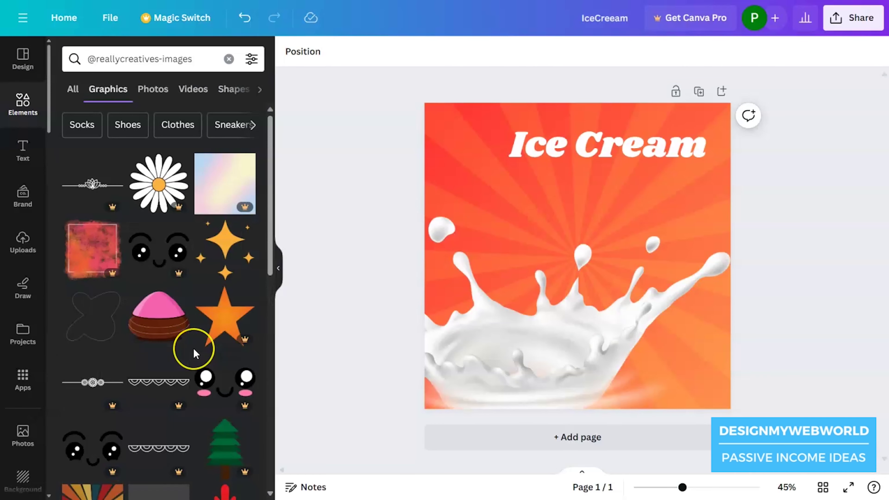
Find and add the pink, green and orange swirl ice cream cone graphic, plus the recommended chocolate-topped waffle cone.
scroll(193, 349, "down", 15)
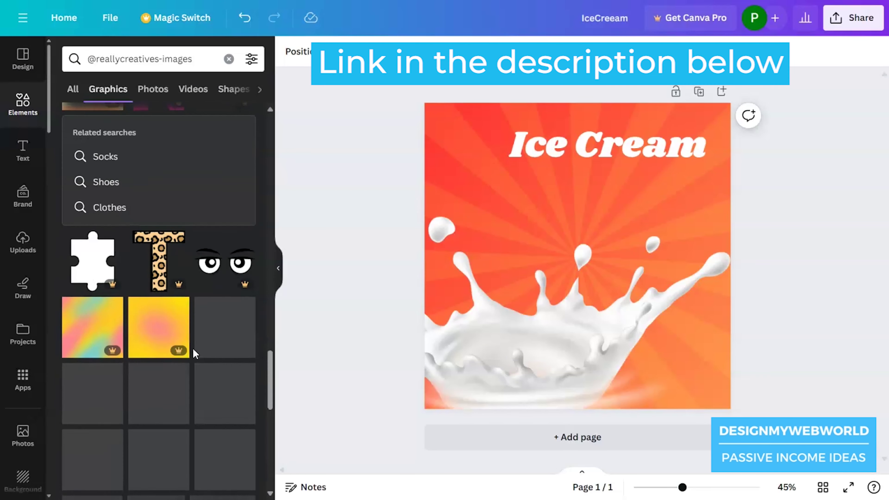
scroll(192, 349, "down", 15)
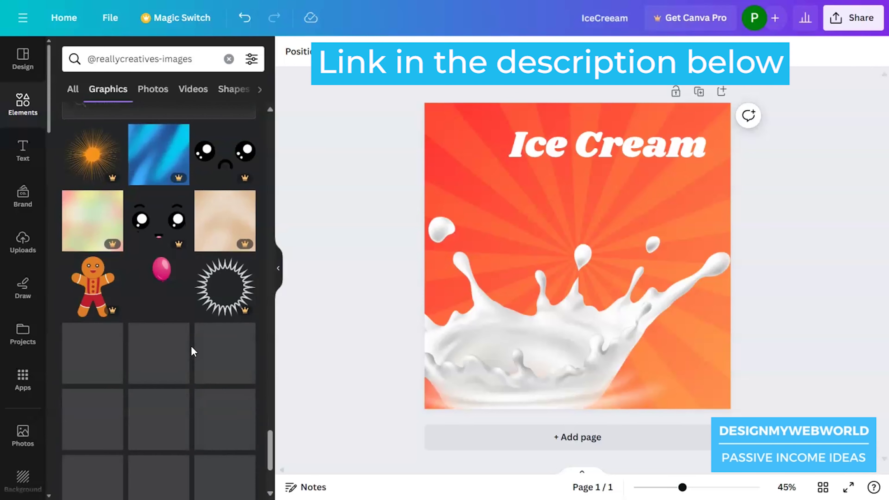
scroll(191, 345, "down", 15)
scroll(189, 347, "down", 15)
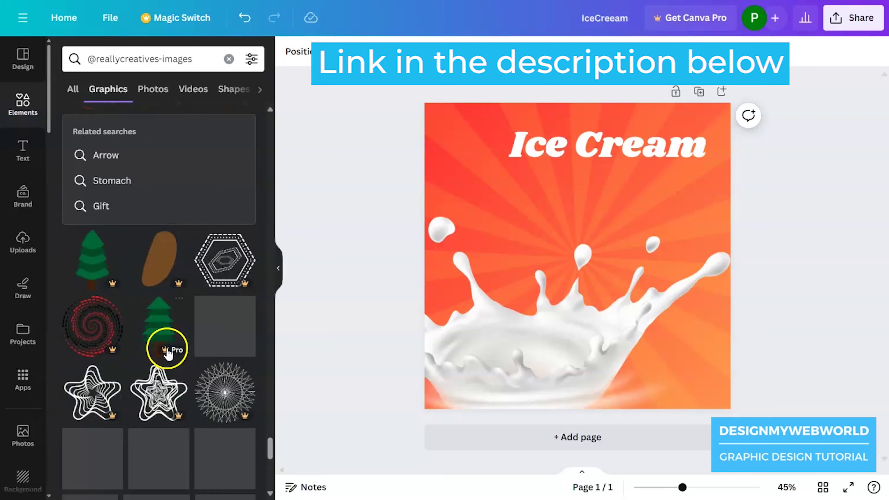
scroll(168, 354, "down", 15)
scroll(185, 337, "down", 15)
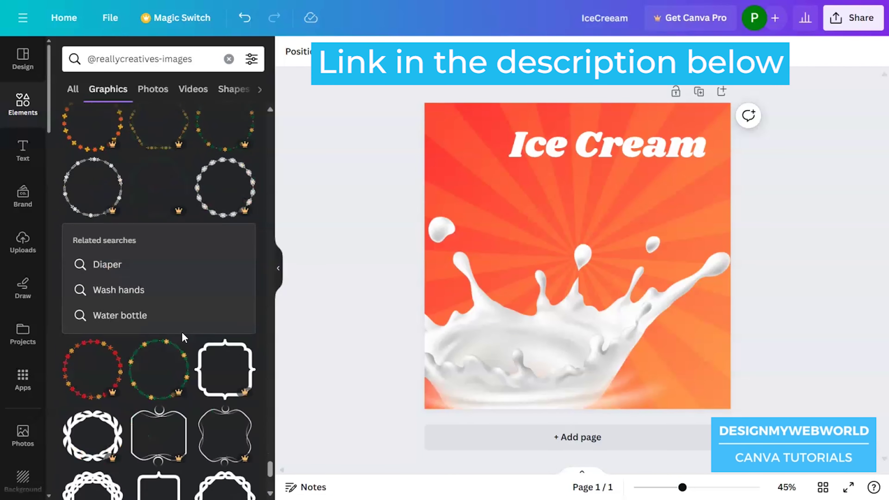
scroll(184, 337, "down", 8)
scroll(175, 337, "down", 12)
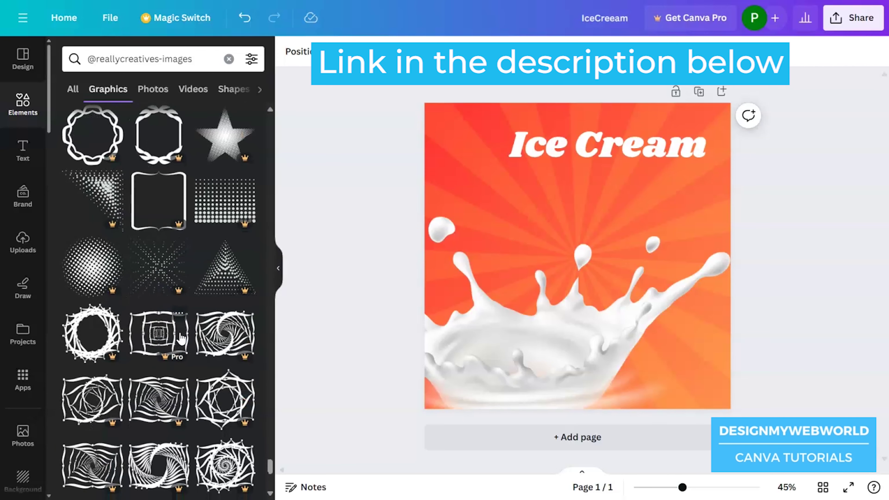
scroll(162, 329, "down", 15)
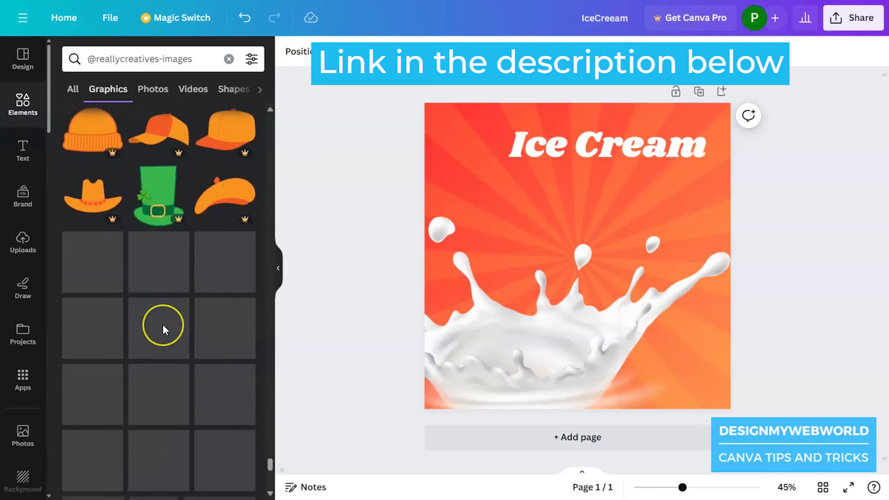
scroll(166, 329, "down", 15)
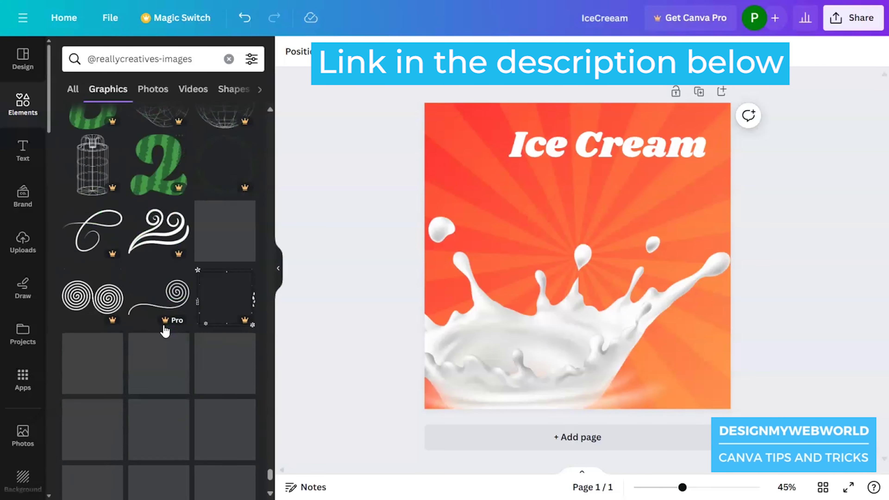
scroll(170, 328, "down", 15)
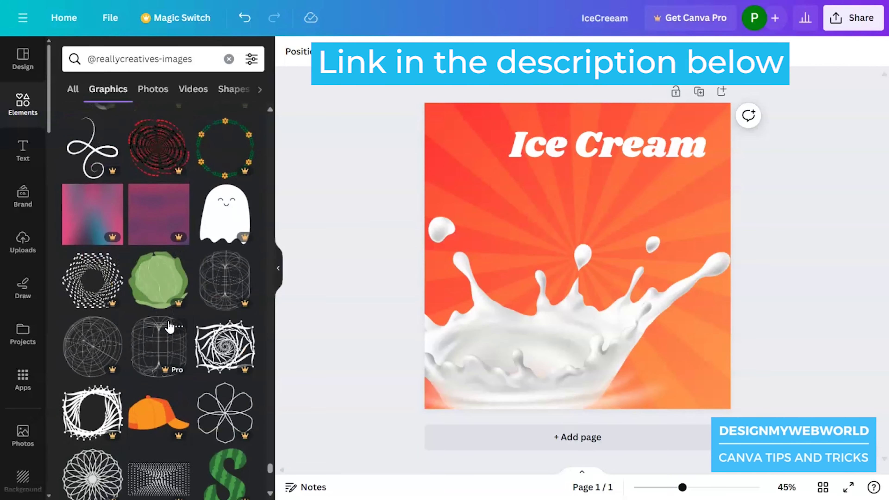
scroll(170, 328, "down", 15)
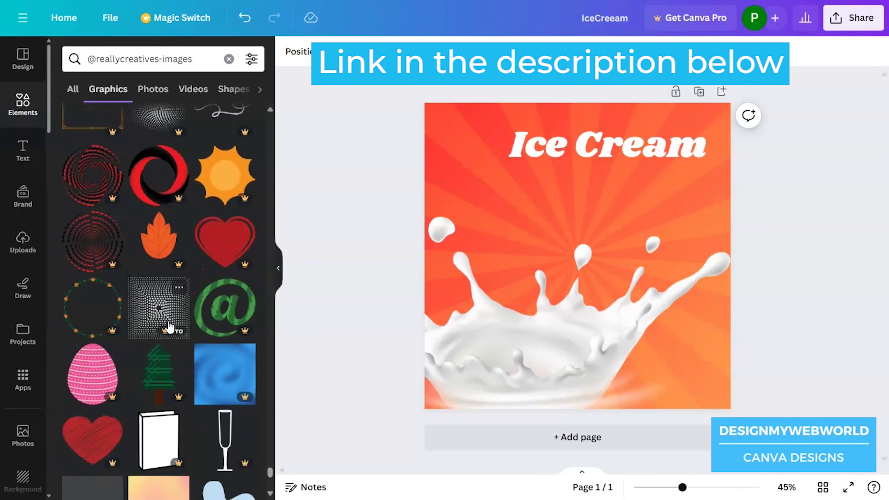
scroll(169, 327, "down", 15)
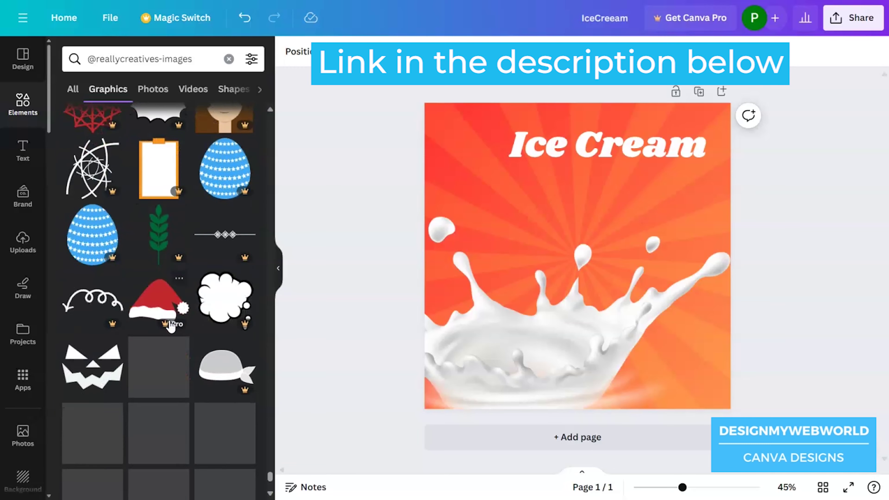
scroll(198, 328, "down", 15)
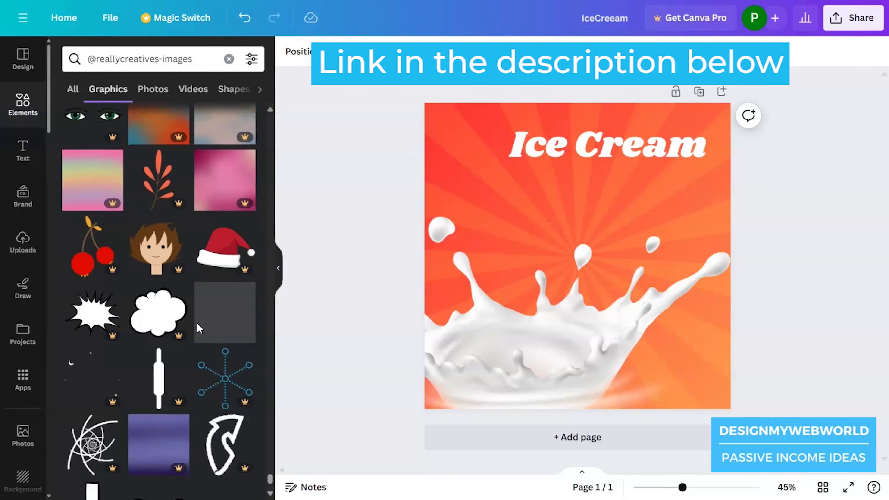
scroll(198, 327, "down", 15)
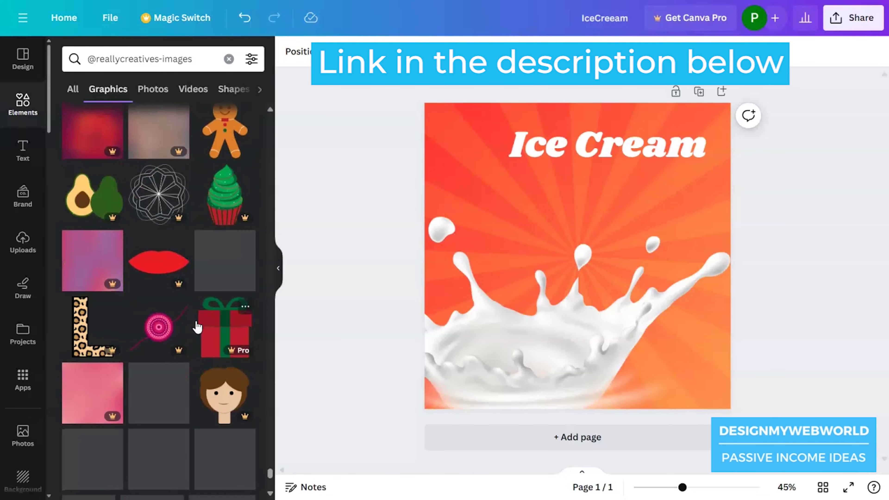
scroll(198, 328, "down", 15)
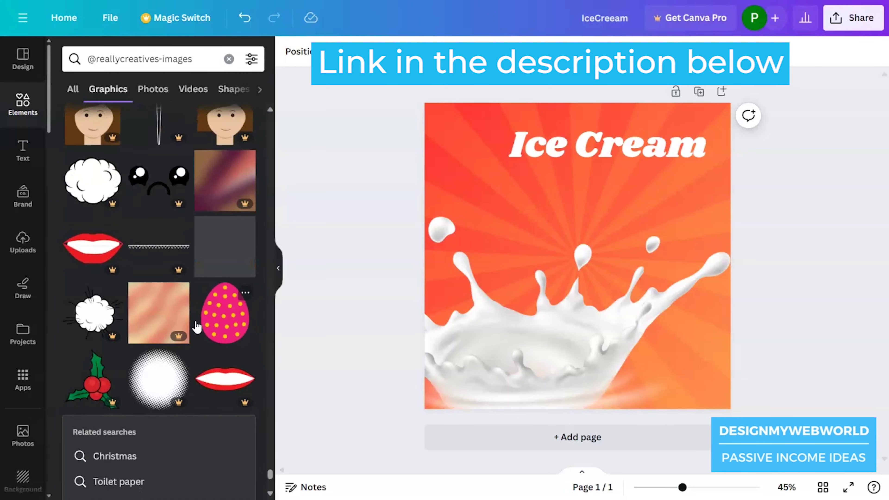
scroll(197, 327, "down", 7)
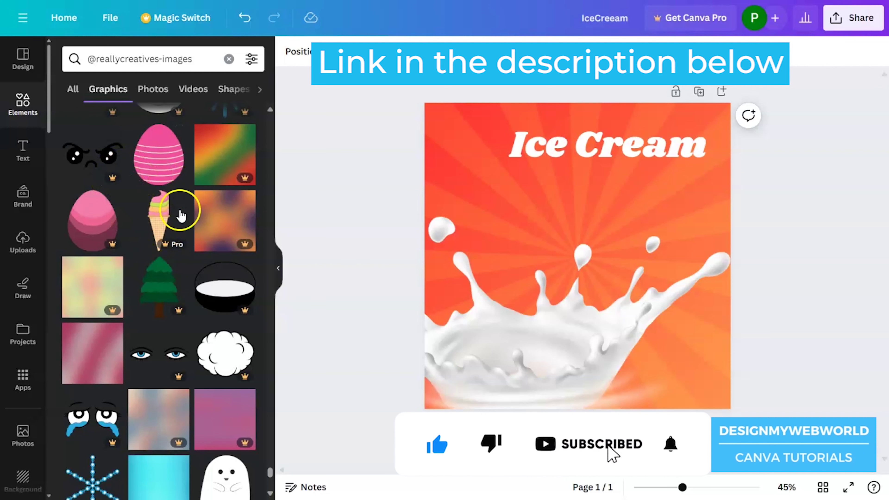
left_click(149, 224)
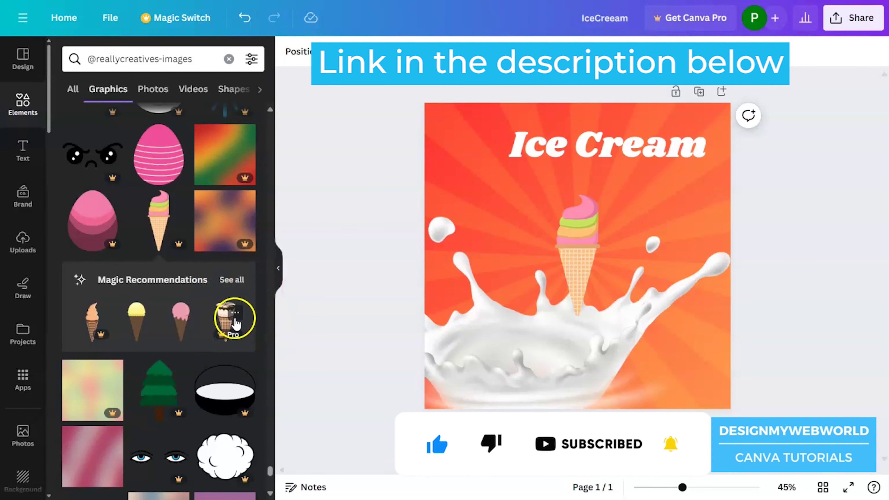
left_click(234, 320)
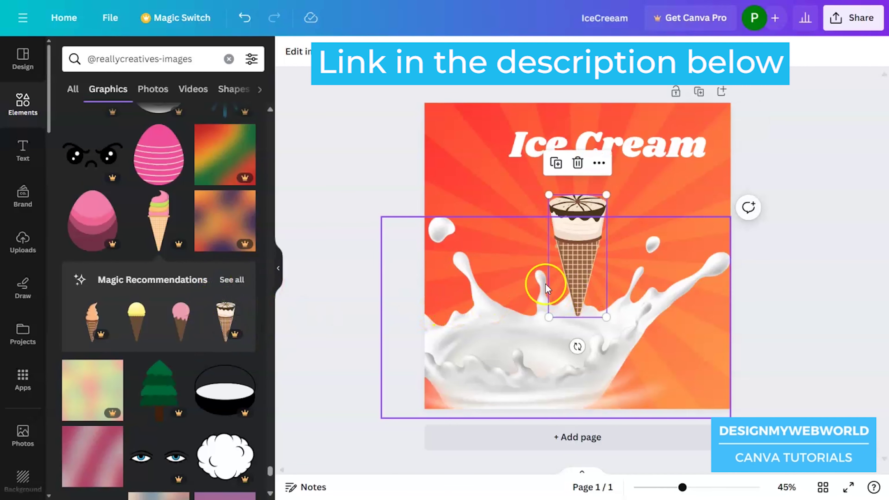
Enlarge both cones and tilt them outward in a V above the milk splash, with the chocolate-topped cone on the left.
left_click_drag(582, 266, 519, 270)
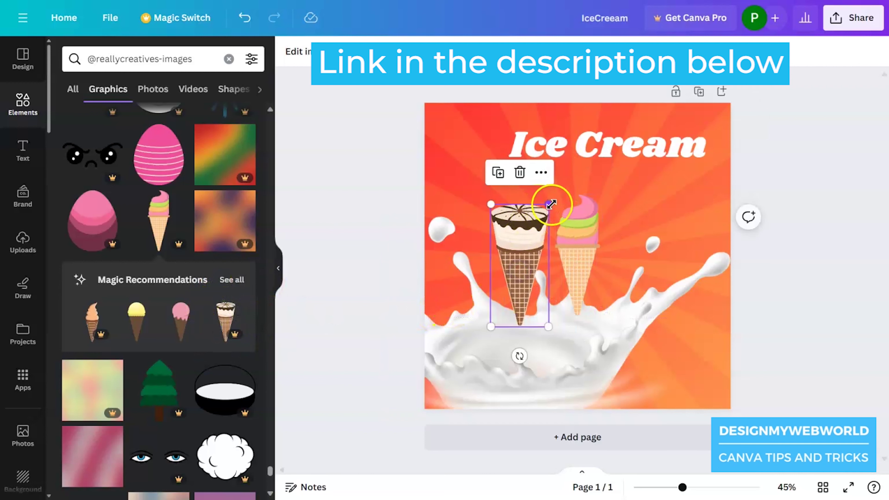
left_click_drag(551, 204, 529, 193)
left_click(574, 266)
left_click_drag(594, 195, 632, 199)
left_click_drag(564, 377, 535, 381)
left_click(493, 274)
left_click(576, 298)
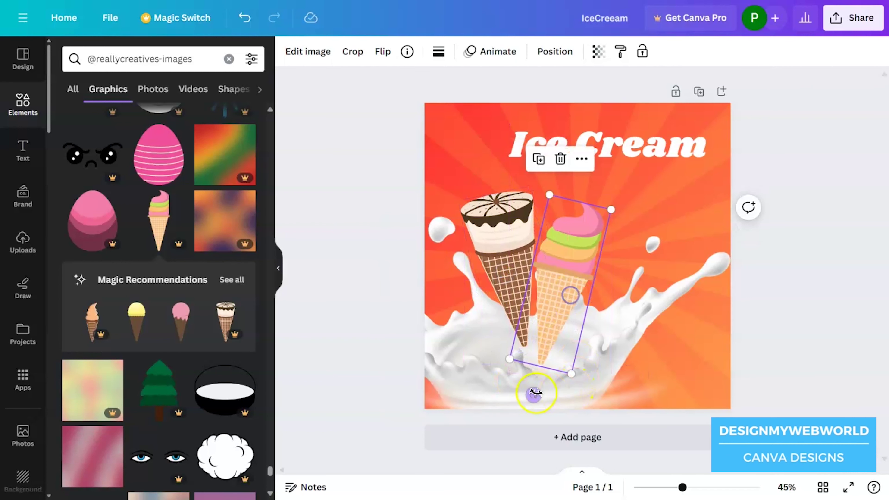
left_click(812, 311)
Move both cones slightly upward so their tips sit inside the milk splash, with the swirl cone to the right.
left_click_drag(579, 272, 585, 244)
left_click(800, 244)
left_click(525, 315)
left_click_drag(523, 315, 521, 307)
left_click(764, 344)
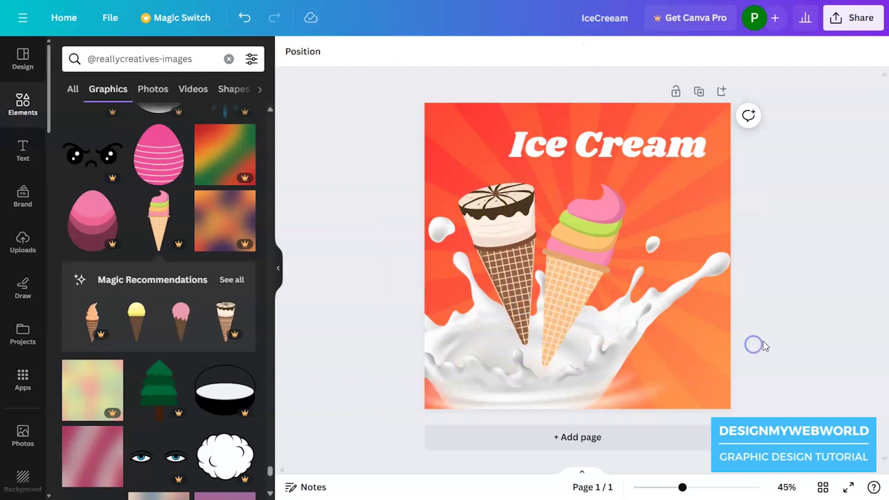
Search the elements for shadow and show all of the matching graphics.
left_click(144, 58)
type("shadow")
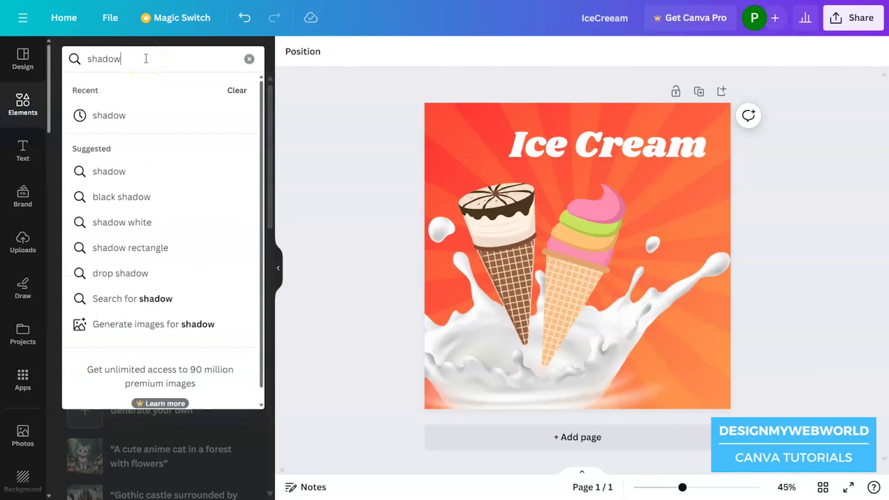
key("Return")
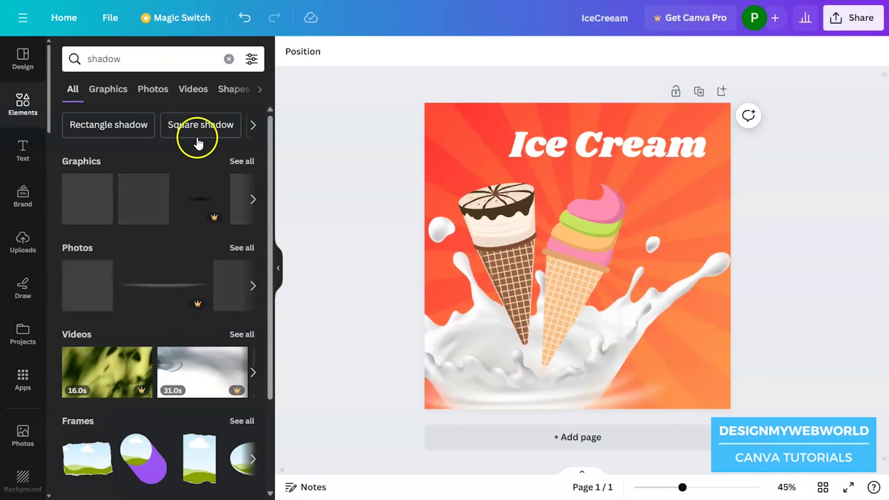
left_click(245, 163)
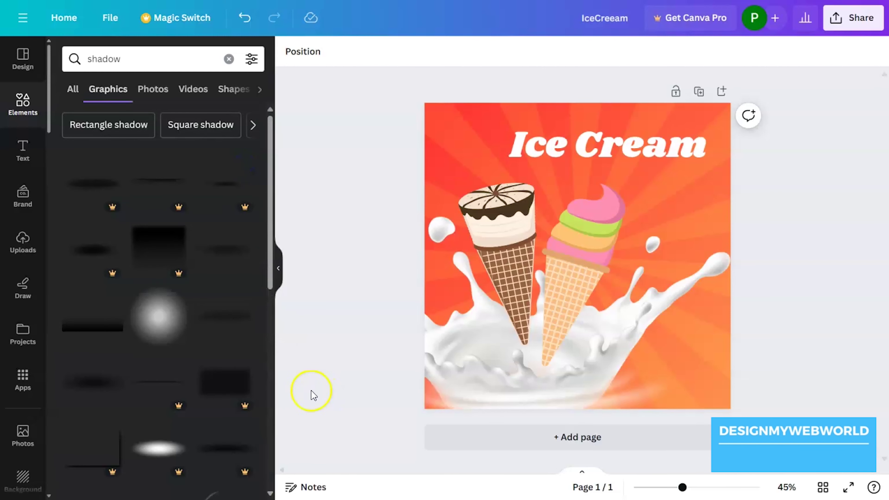
Add a soft oval shadow graphic, shrink it and place it at the swirl cone's tip in the milk.
left_click(229, 324)
left_click_drag(553, 261, 539, 332)
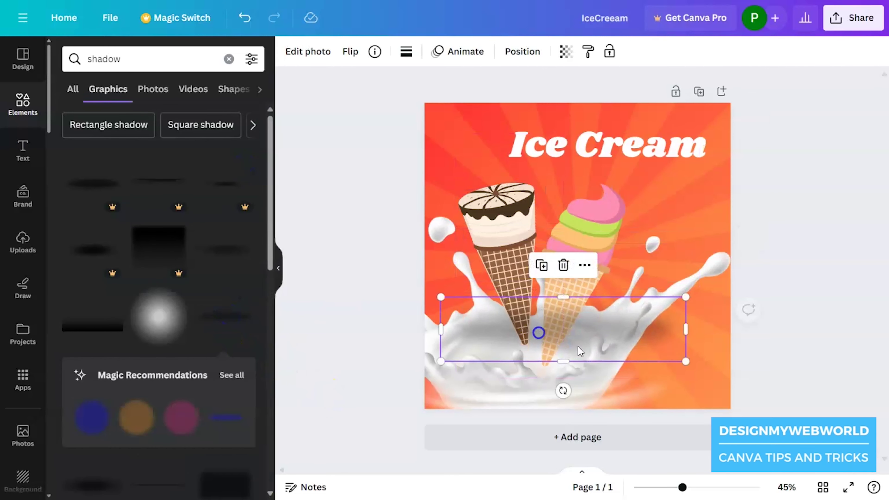
left_click_drag(686, 363, 596, 361)
left_click_drag(560, 331, 578, 369)
left_click(470, 194)
left_click(315, 52)
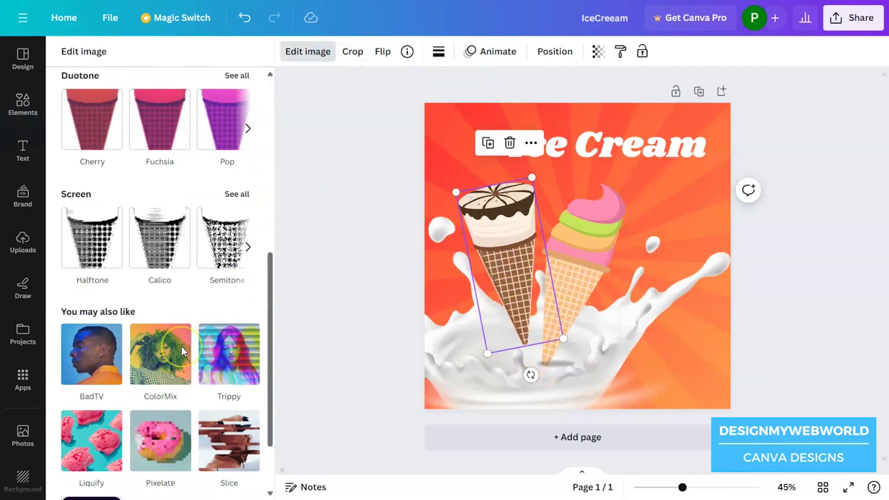
scroll(180, 354, "down", 10)
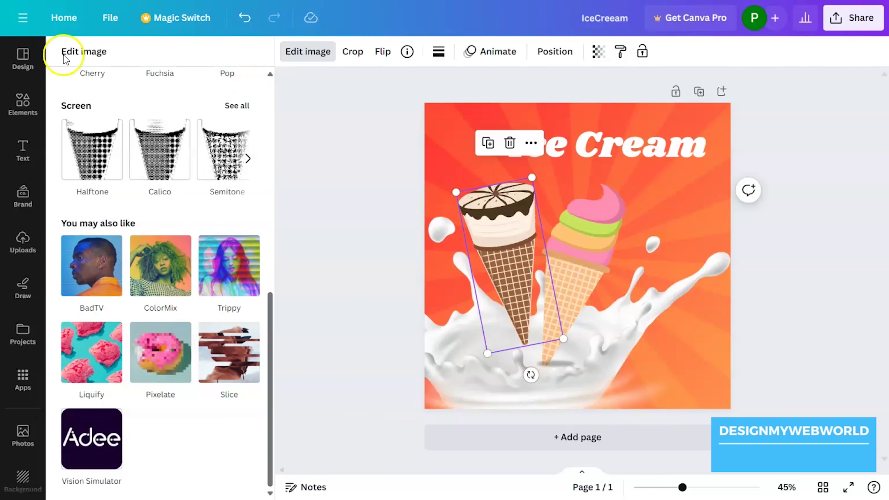
left_click(308, 51)
Add another soft shadow graphic, rotate it nearly upright and place it between the two cones along the chocolate-topped cone.
left_click(208, 322)
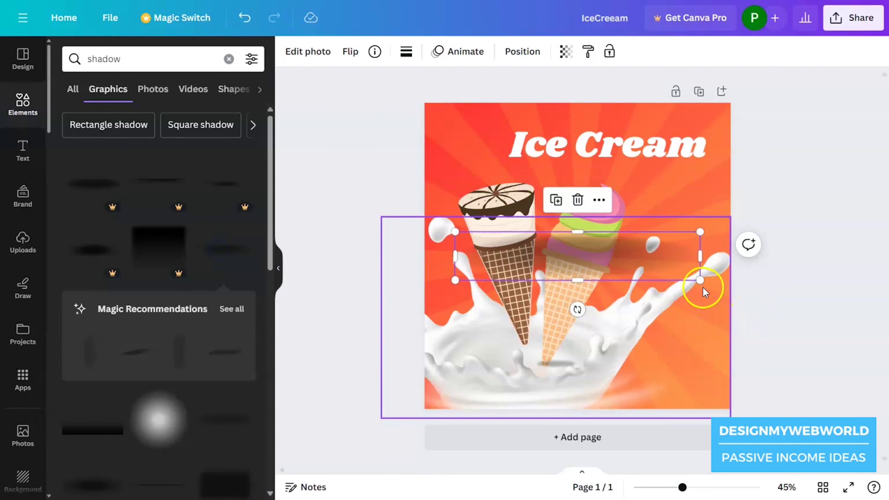
left_click_drag(577, 309, 470, 302)
left_click_drag(635, 159, 627, 175)
left_click_drag(567, 310, 539, 342)
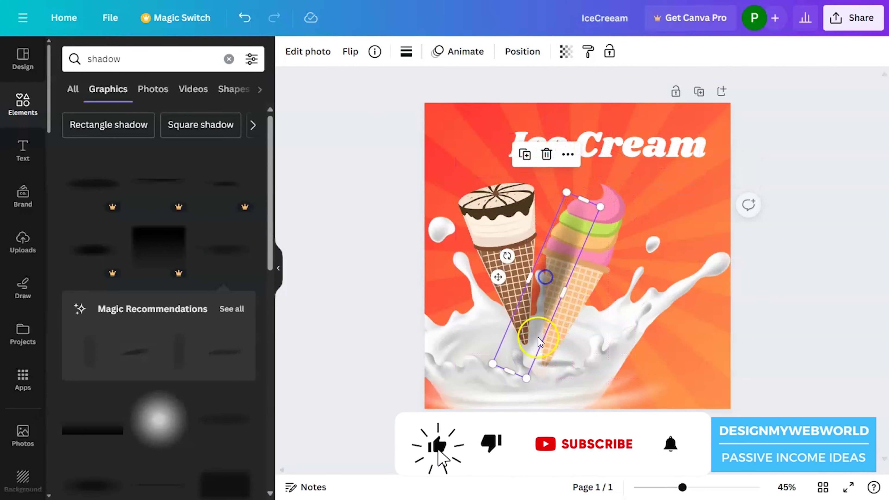
left_click_drag(509, 261, 539, 280)
Move the small shadow at the swirl cone's tip beneath both cones in the layer order.
left_click(558, 337)
left_click(672, 208)
left_click(557, 365)
left_click(522, 51)
left_click(214, 53)
left_click_drag(175, 224, 173, 328)
Duplicate the small tip shadow, place the copy behind the chocolate-topped cone's tip and tilt it slightly.
left_click_drag(559, 365, 511, 345)
left_click_drag(511, 377, 494, 376)
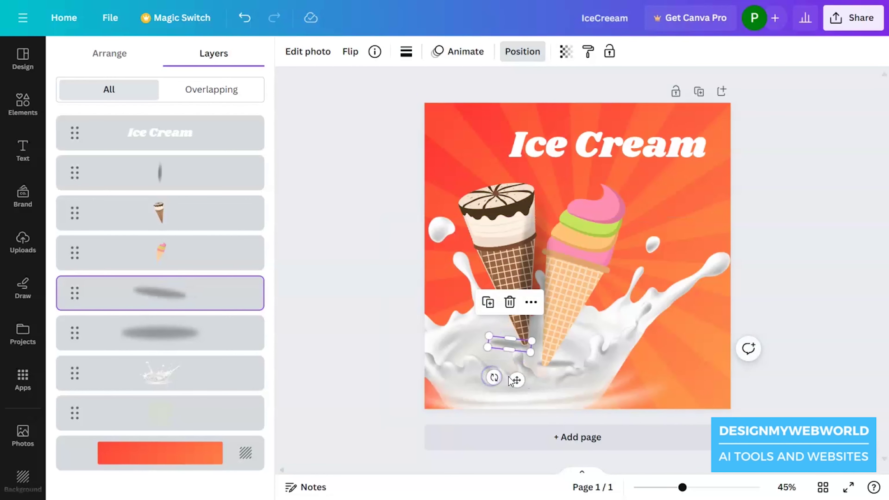
left_click(841, 345)
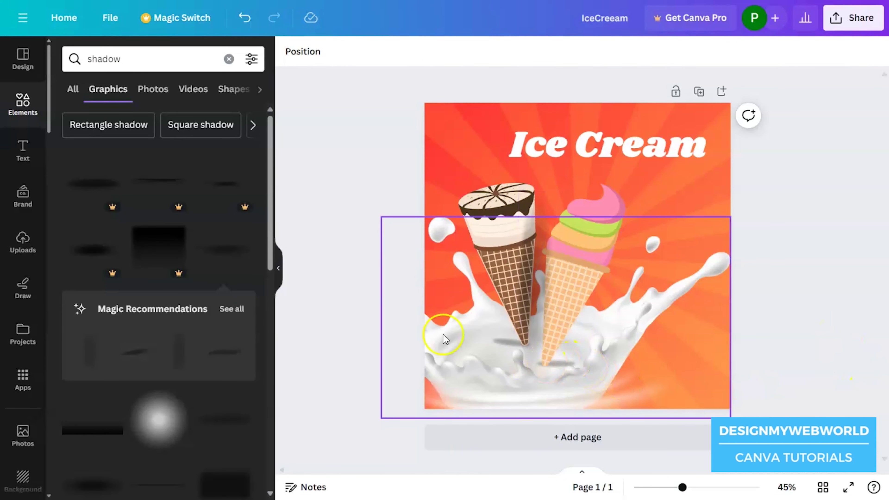
Tilt the shadow at the swirl cone's tip upward to the right and nudge it against the cone.
left_click(502, 342)
left_click(532, 383)
left_click(558, 366)
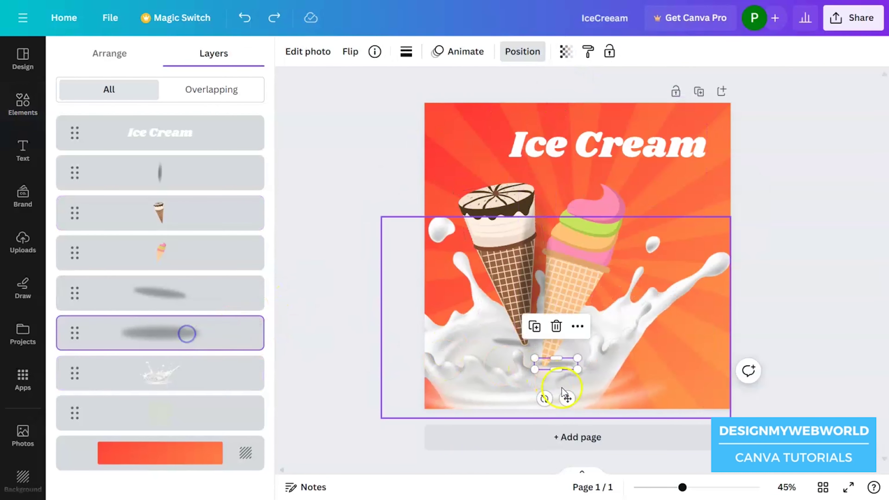
left_click_drag(567, 398, 576, 374)
Rotate the shadow at the chocolate-topped cone's tip upward to the right and reposition it beside the tip.
left_click(496, 346)
left_click(506, 342)
left_click_drag(500, 371, 502, 337)
left_click_drag(467, 369, 495, 360)
left_click(846, 285)
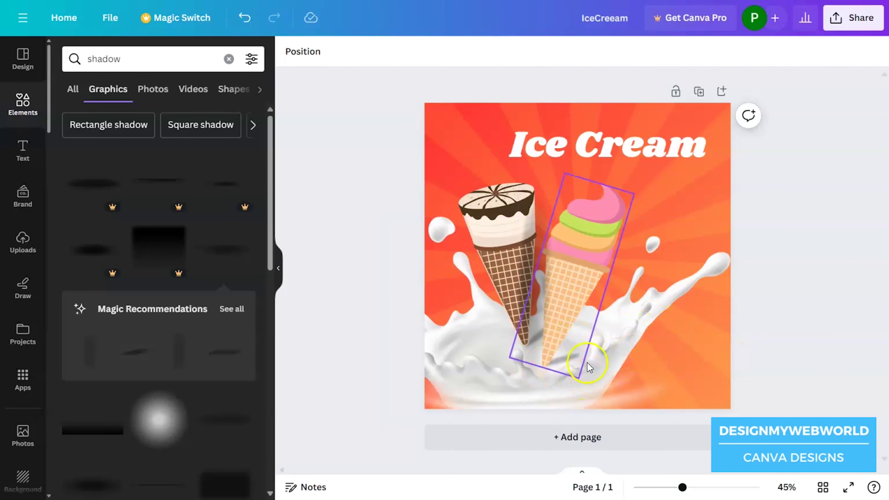
Enlarge the swirl cone's tip shadow so it stretches across the splash, and set its transparency to 65.
left_click(578, 350)
left_click(160, 333)
left_click_drag(580, 372, 564, 399)
left_click_drag(627, 386, 626, 366)
left_click(566, 52)
left_click_drag(566, 104, 555, 109)
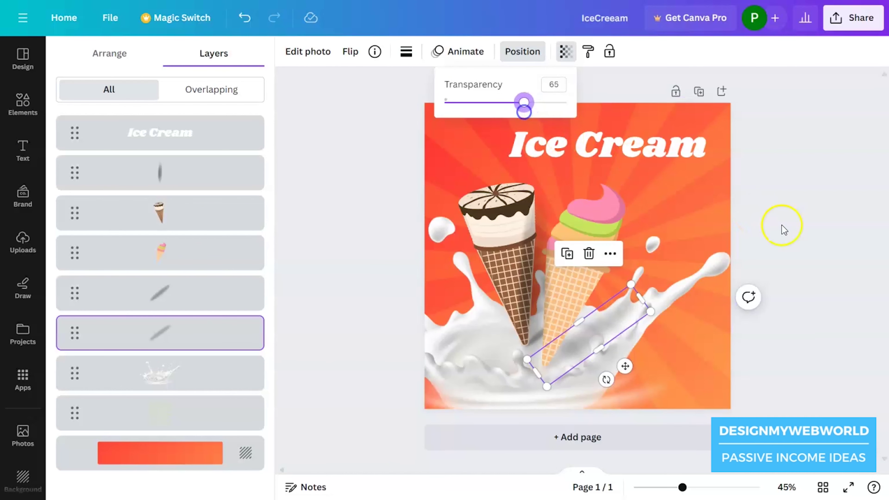
left_click(812, 242)
left_click(867, 226)
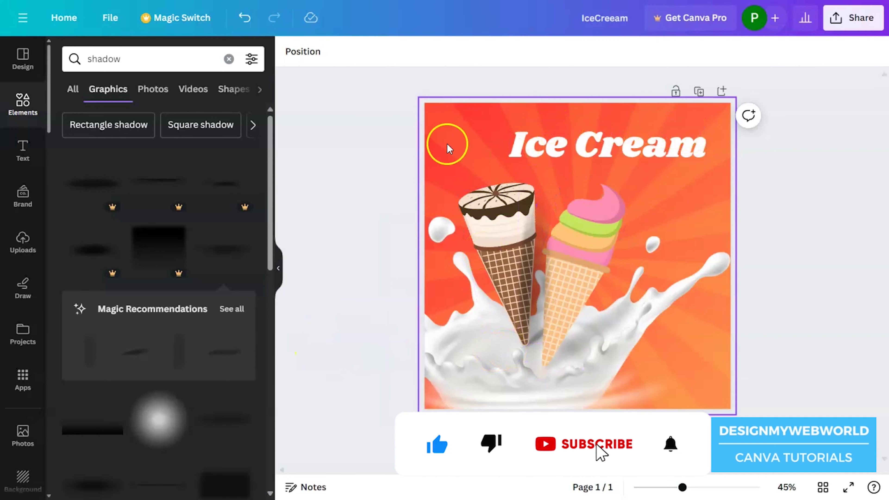
Search the elements for badge and show all of the matching graphics.
left_click(23, 104)
left_click(192, 60)
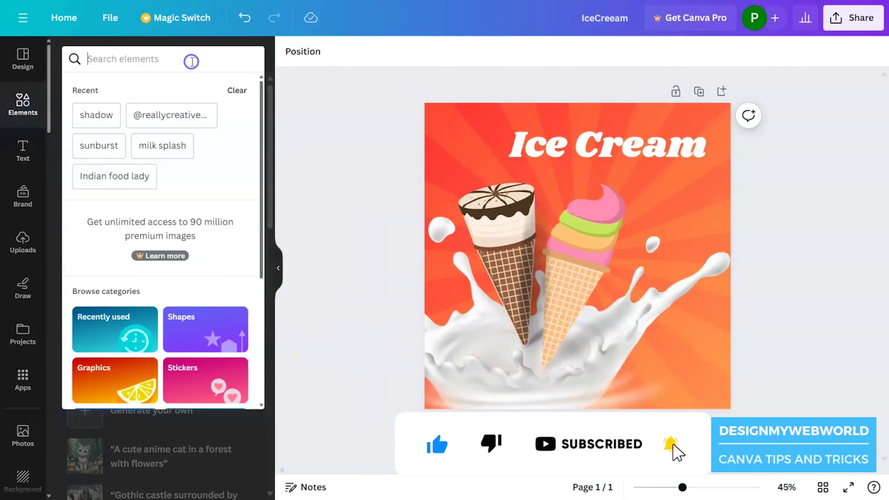
type("badge")
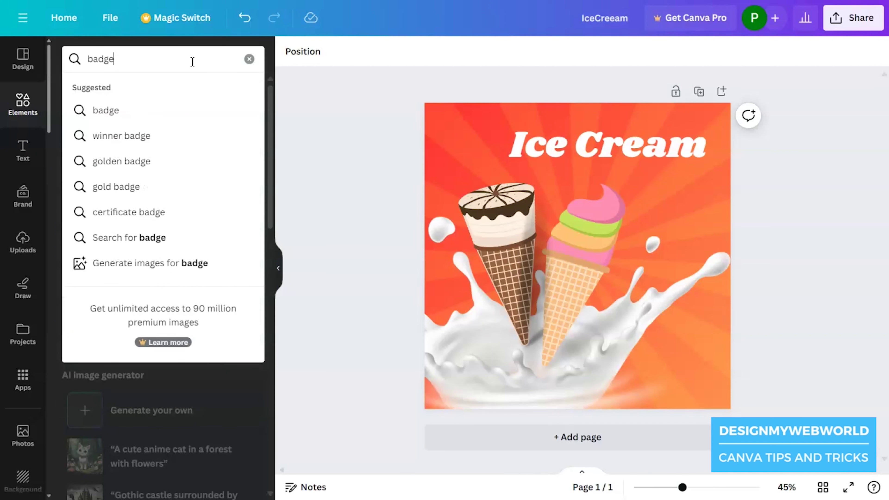
key("Return")
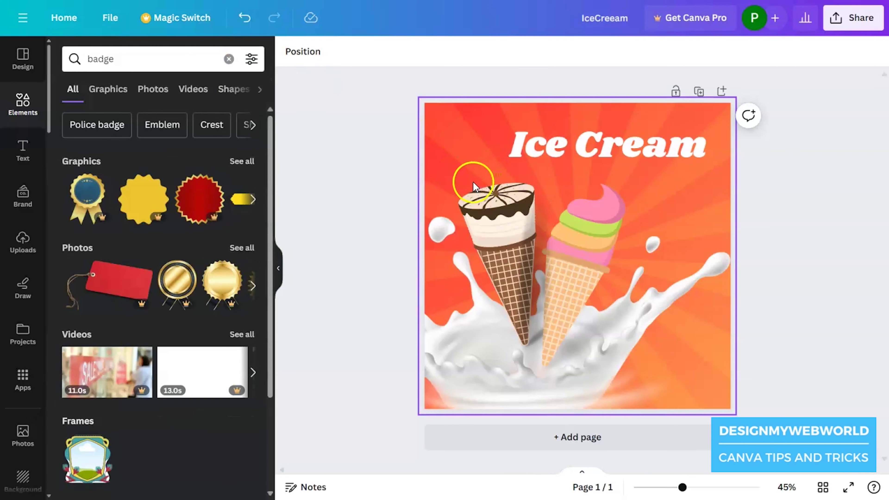
left_click(246, 162)
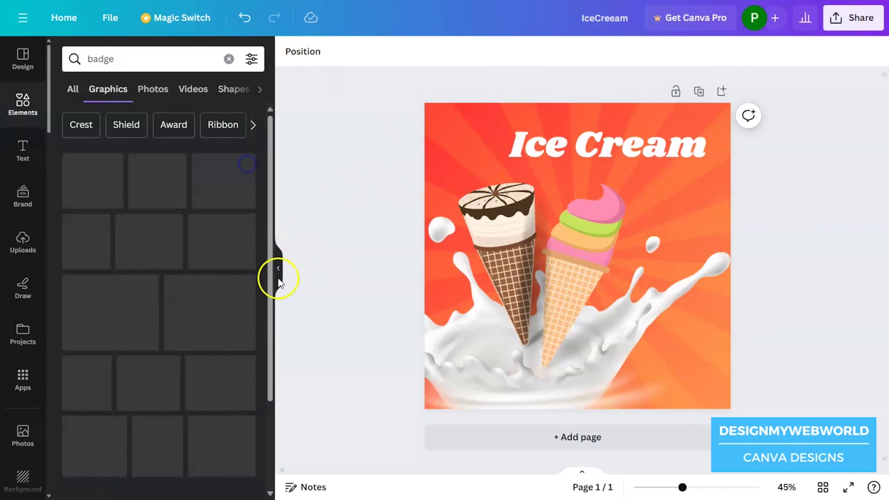
Add the coral scalloped badge, shrink it and place it to the left of the chocolate-topped cone's lower half.
scroll(220, 429, "down", 5)
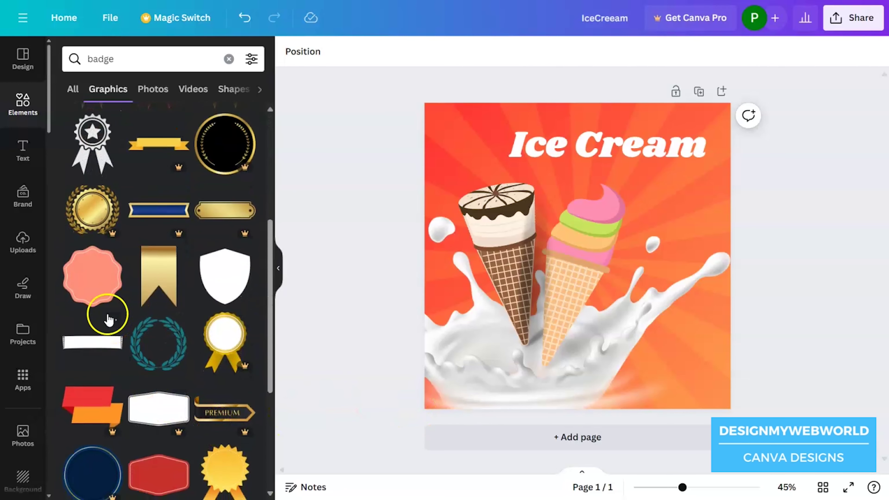
left_click(100, 283)
left_click_drag(636, 294, 548, 344)
left_click_drag(548, 249, 529, 274)
left_click_drag(490, 302, 483, 307)
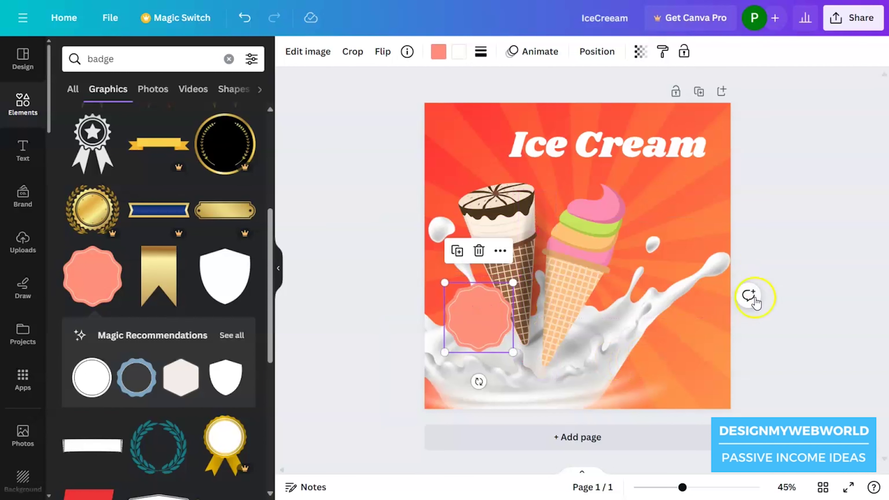
Recolour the badge dark brown (#49361F) by sampling the chocolate topping of the left cone.
left_click(438, 52)
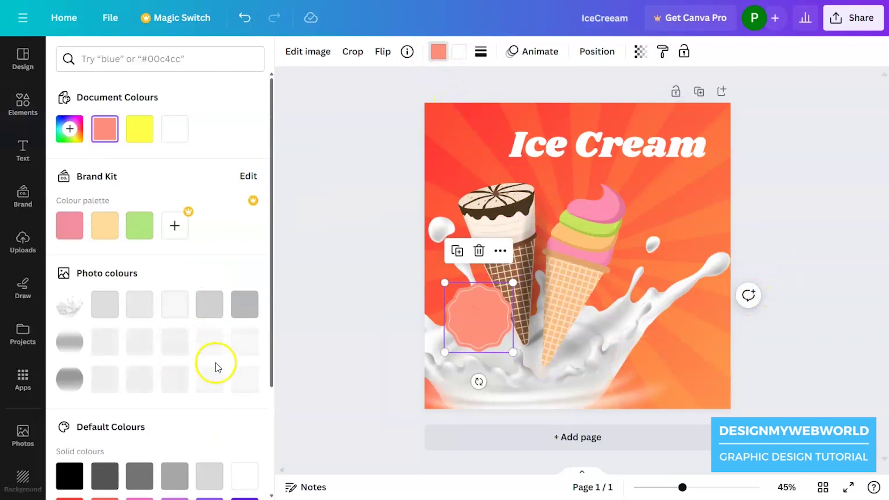
scroll(198, 401, "down", 4)
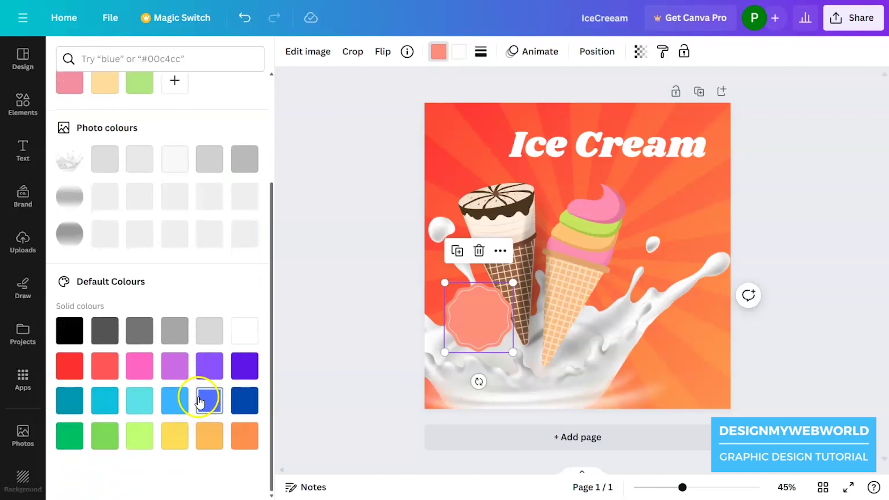
scroll(189, 351, "up", 4)
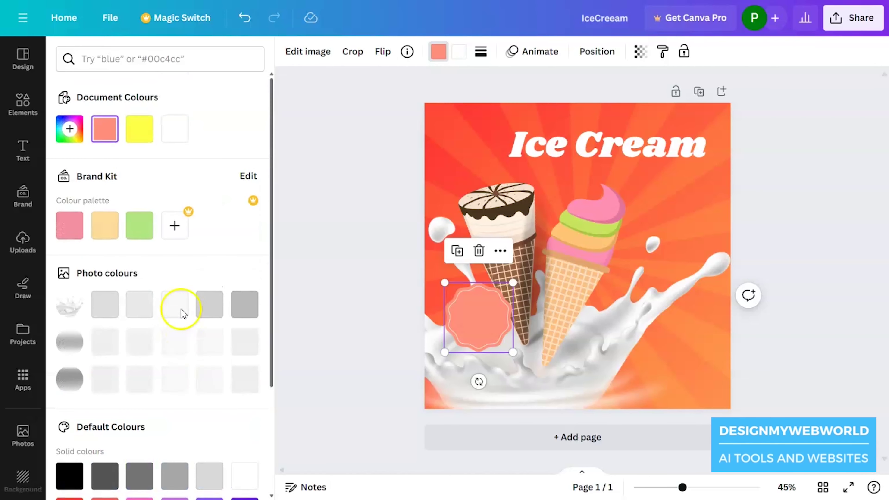
left_click(75, 133)
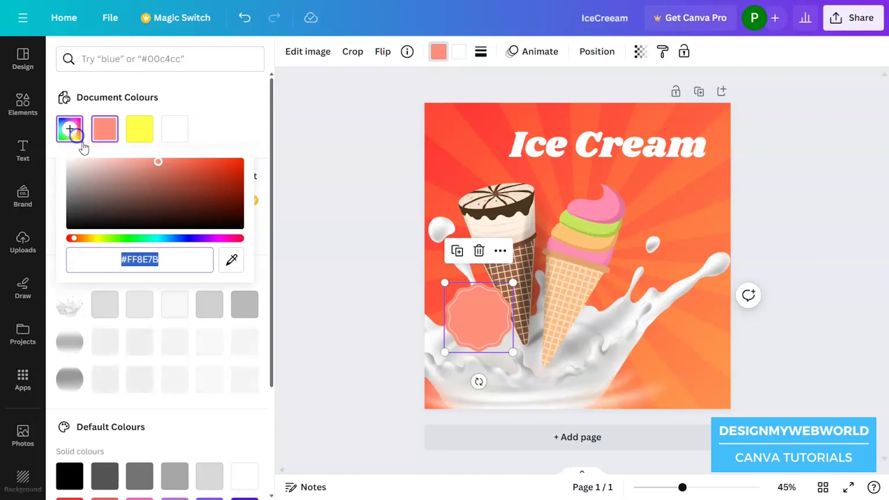
left_click(230, 268)
left_click(518, 209)
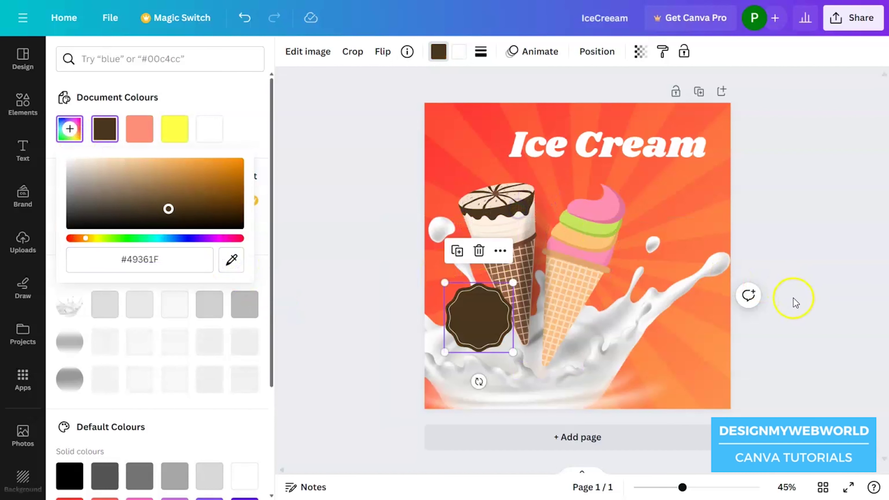
left_click(794, 301)
Copy the Ice Cream heading onto the badge, change its text to 15% and shrink it to font size 49.8.
left_click(582, 144)
left_click_drag(581, 144, 490, 316)
double_click(489, 313)
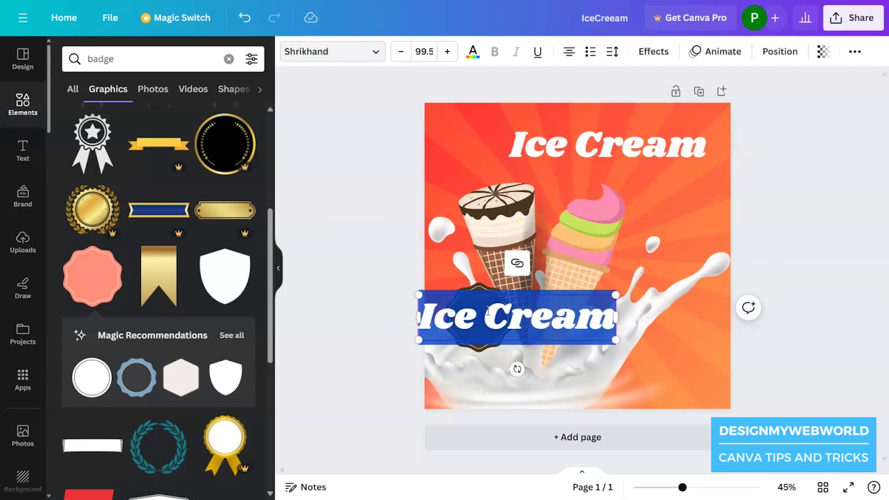
type("15")
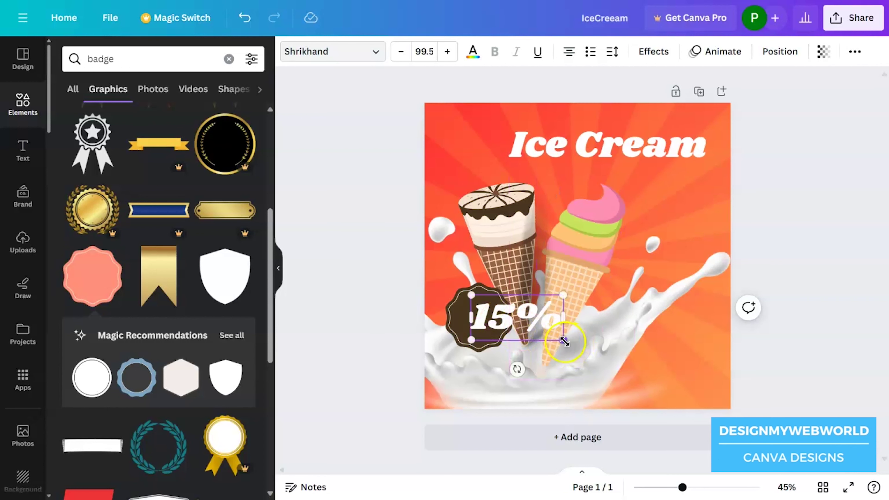
left_click_drag(563, 339, 546, 337)
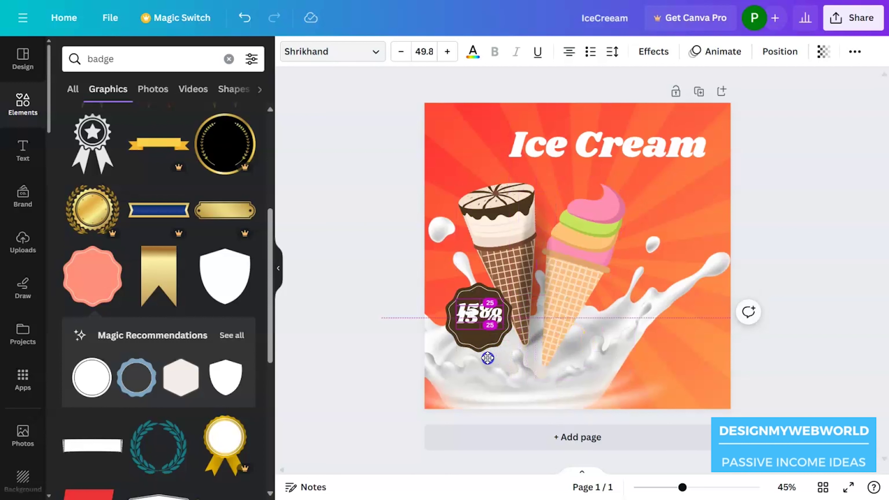
Duplicate the 15% text just below itself on the badge and change the copy to OFF.
left_click_drag(488, 358, 487, 364)
double_click(491, 330)
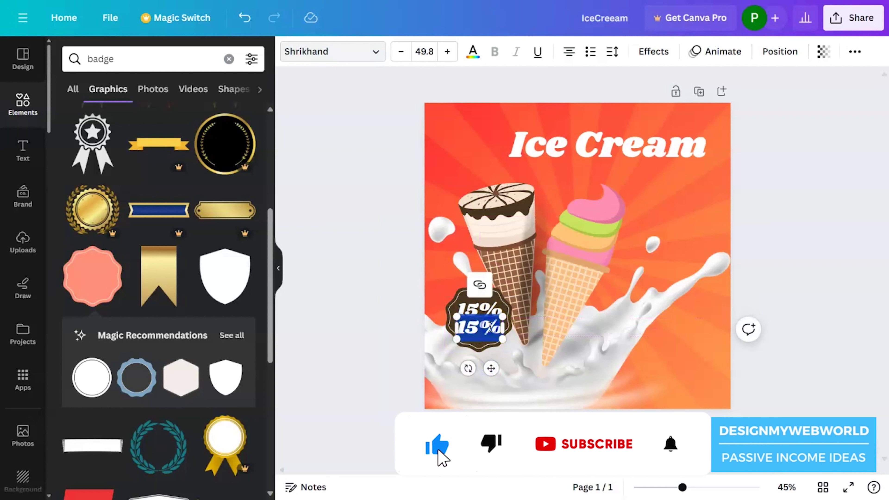
type("OFF")
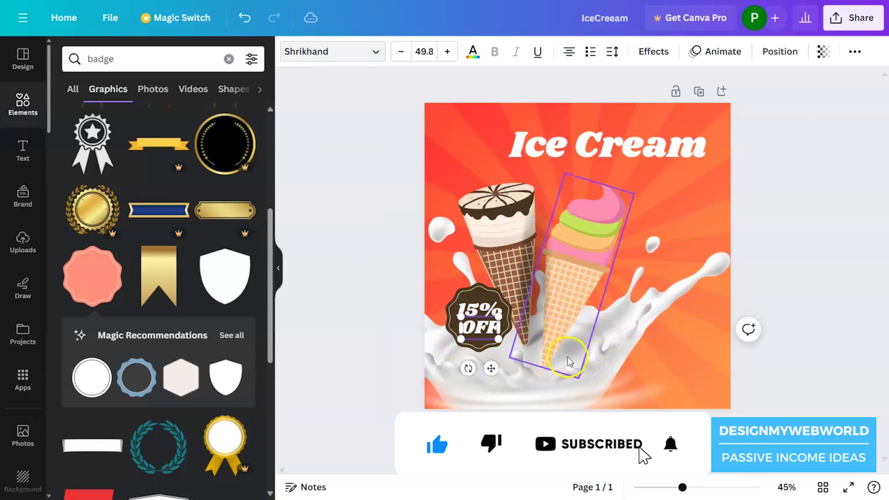
left_click_drag(493, 367, 487, 368)
left_click(785, 251)
Align OFF under 15%, centre both lines in the badge and scale them down together to font size 45.1.
scroll(457, 333, "up", 5)
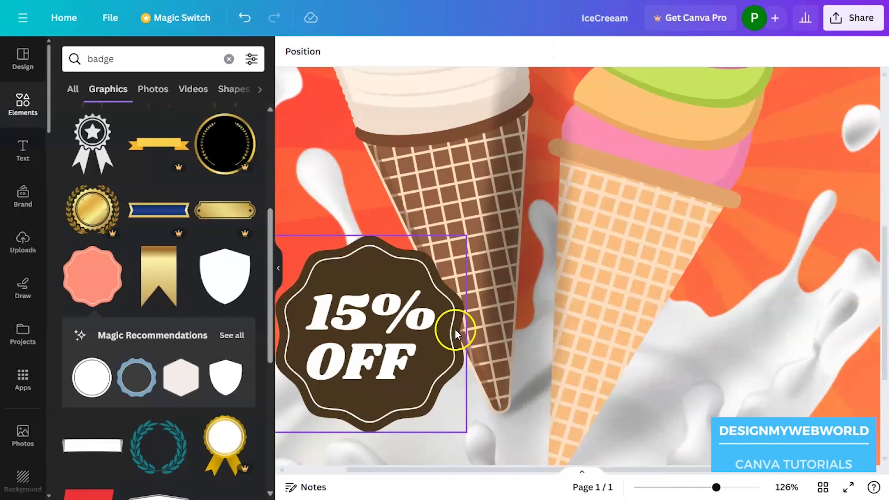
left_click(391, 359)
left_click_drag(391, 359, 396, 359)
left_click(371, 314, "shift")
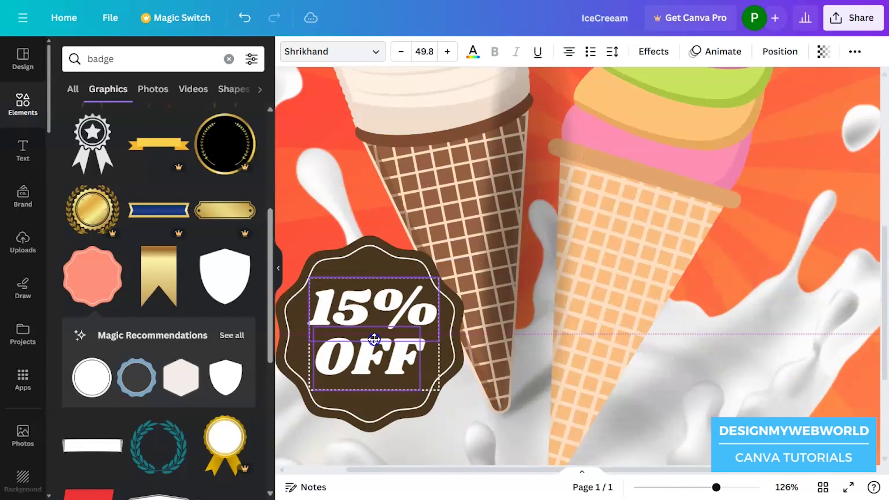
left_click_drag(436, 390, 427, 389)
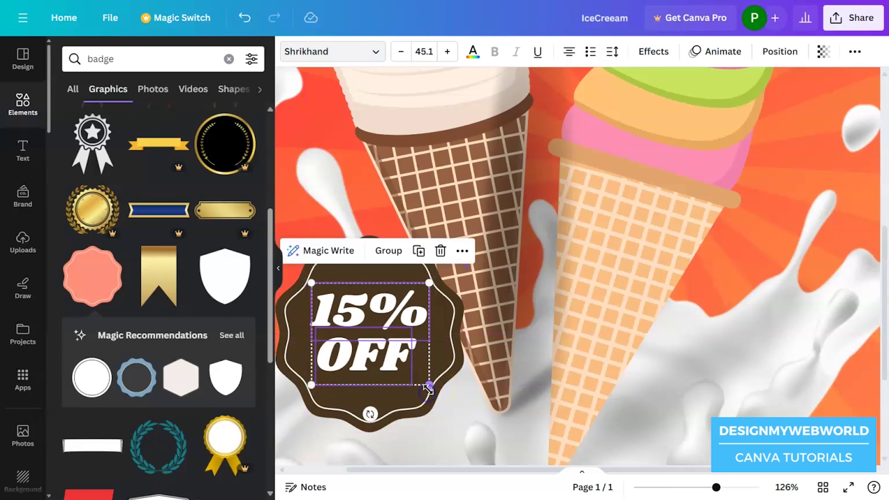
scroll(799, 358, "down", 5)
left_click(799, 358)
scroll(821, 352, "down", 2)
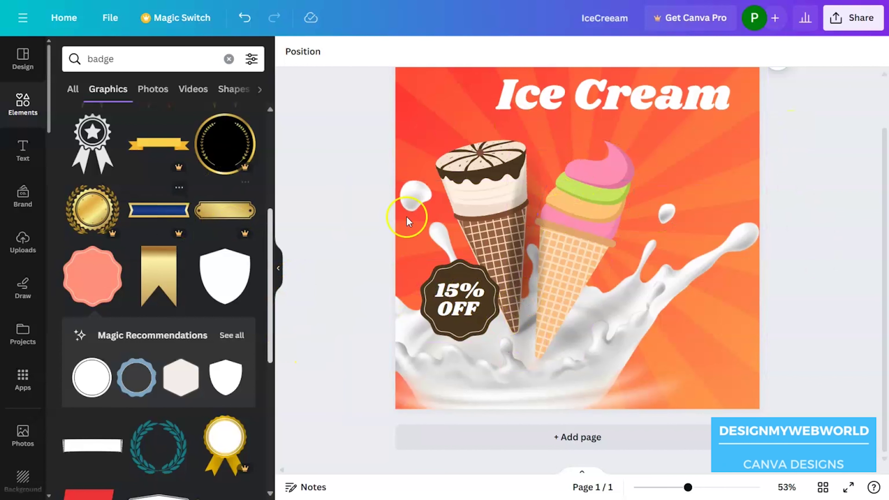
Copy the Ice Cream heading to the lower right of the design and change its text to Order NOW.
left_click(626, 89)
left_click_drag(626, 89, 642, 338)
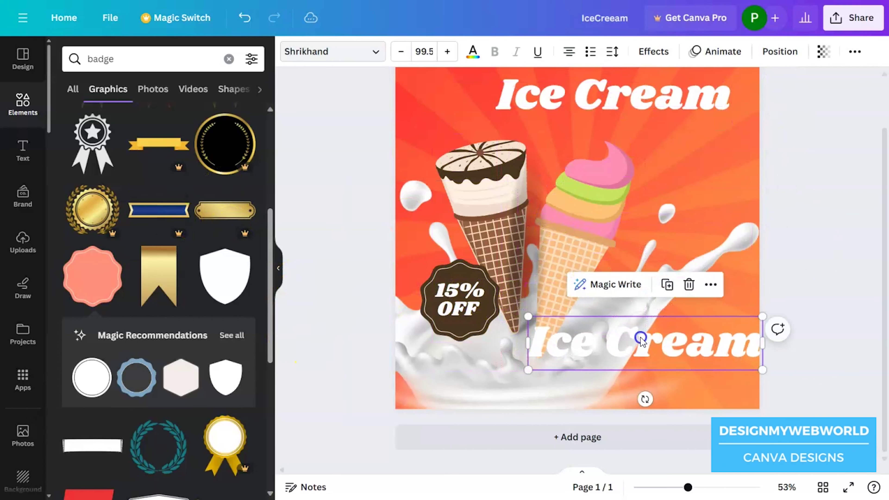
double_click(641, 337)
type("Or")
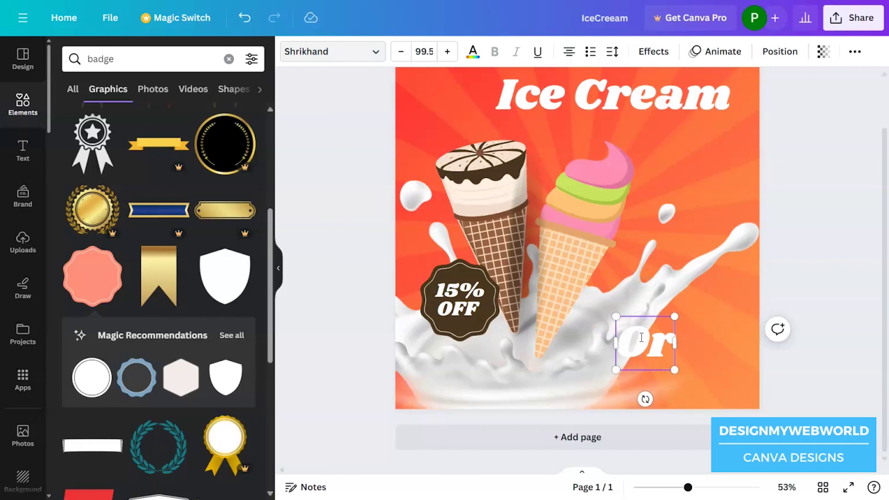
type("der NOW")
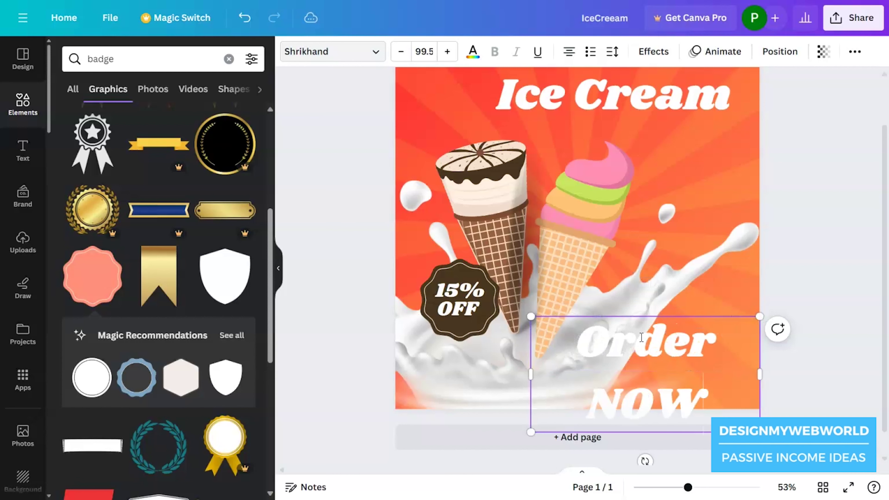
Set the Order NOW text in uppercase, shrink it to font size 46.9 and place it in the design's lower-right corner.
key("ctrl+a")
left_click(855, 52)
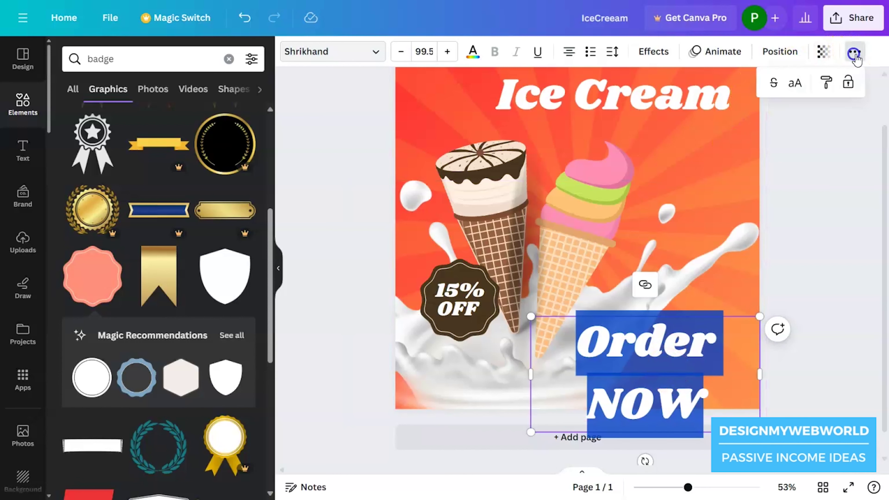
left_click(800, 84)
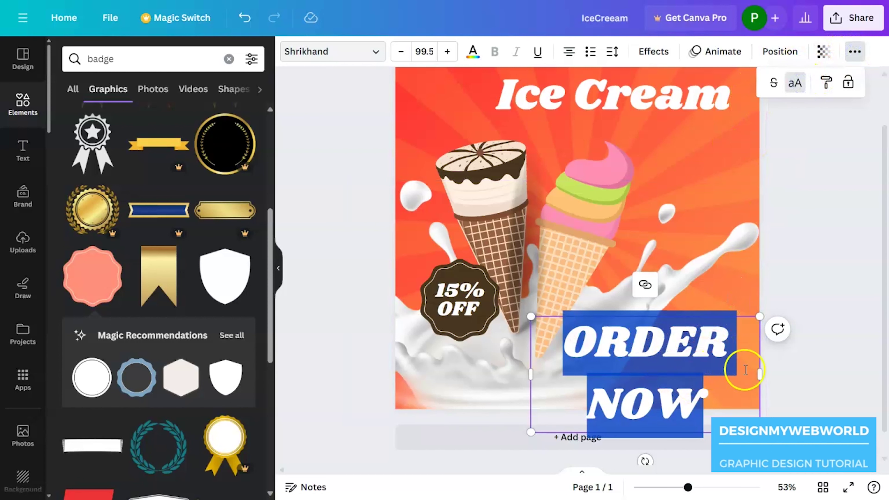
left_click_drag(760, 374, 678, 346)
left_click_drag(617, 371, 682, 414)
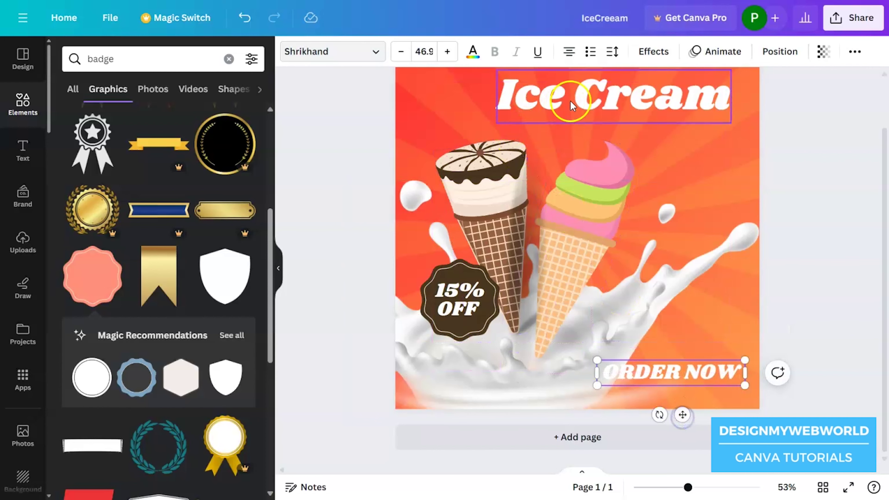
Add a Background effect to the ORDER NOW text and colour it coral red (#FF5757).
left_click(654, 51)
left_click(94, 329)
scroll(154, 351, "down", 4)
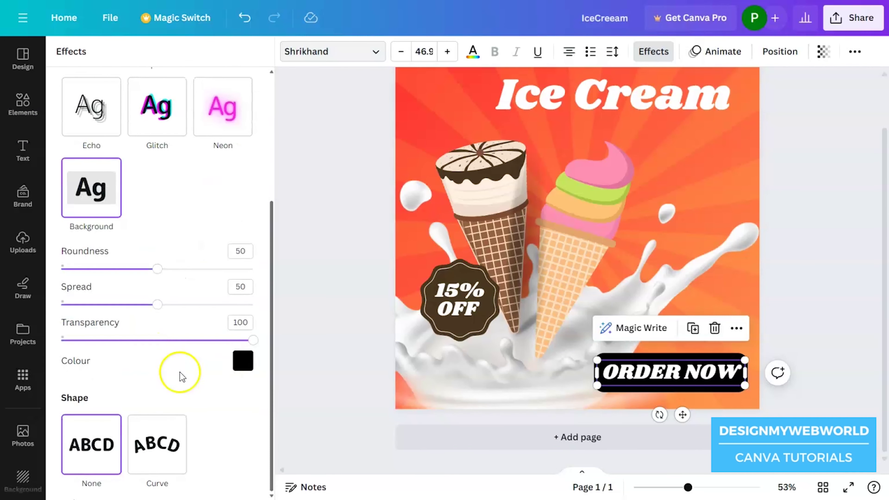
left_click(241, 361)
scroll(156, 277, "down", 2)
scroll(156, 277, "down", 2)
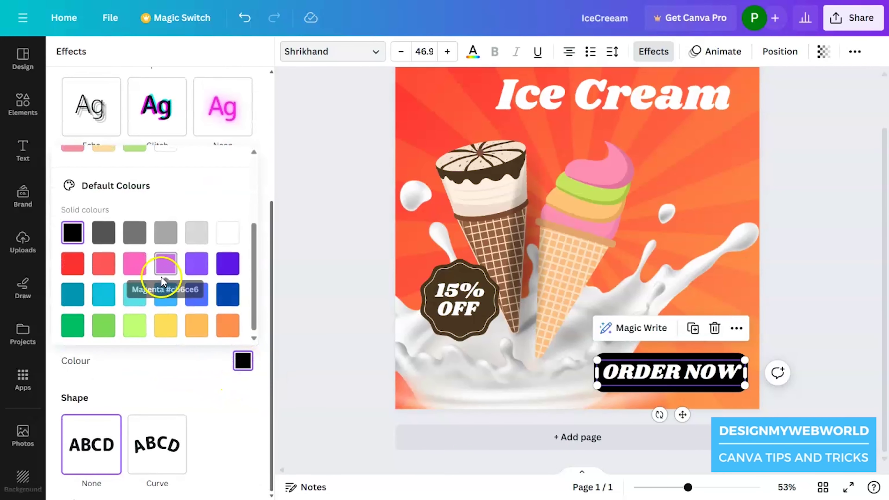
left_click(102, 270)
scroll(139, 271, "up", 3)
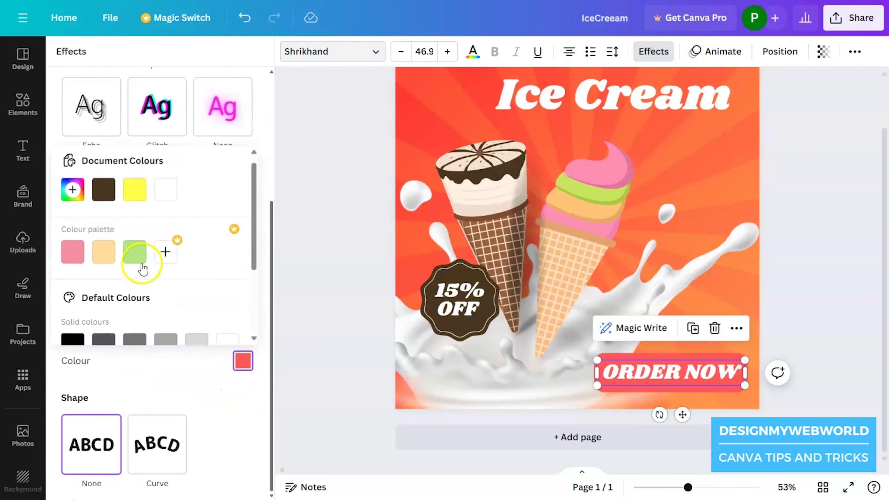
Recolour the ORDER NOW background by sampling the pink ice cream swirl and darkening it to deep pink #BD1E51.
left_click(73, 198)
left_click(236, 326)
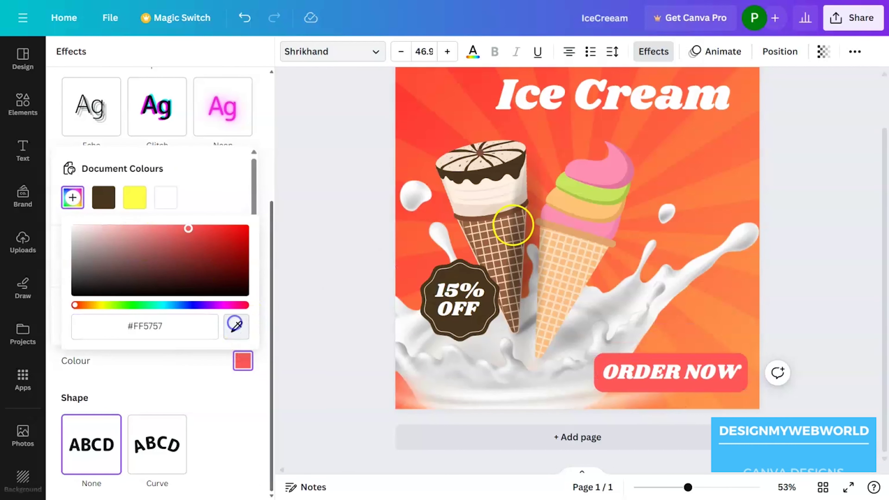
left_click(607, 166)
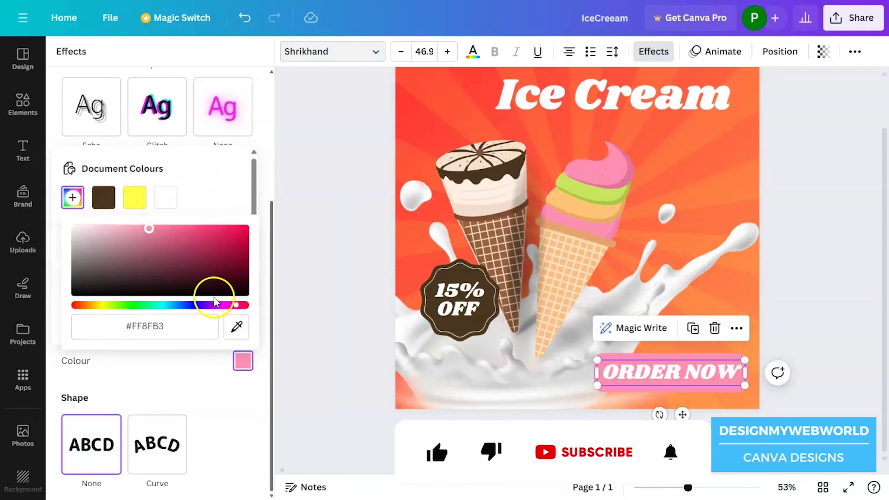
mouse_move(235, 253)
left_mouse_down()
mouse_move(233, 234)
mouse_move(222, 244)
left_mouse_up()
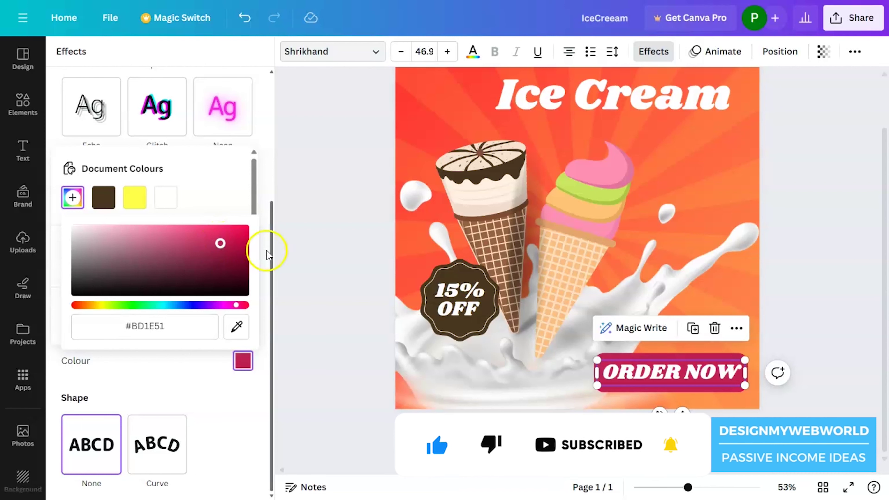
left_click(817, 254)
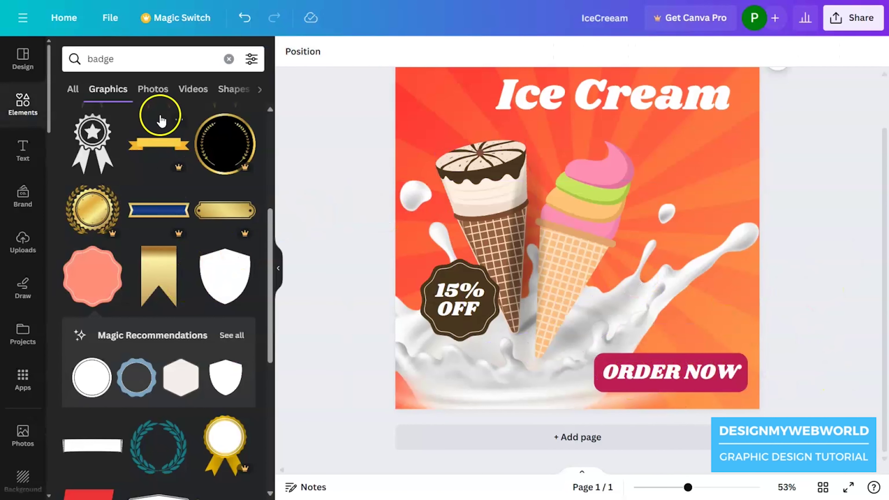
Search the graphics for qrcode and add the QR code with corner brackets to the design.
left_click(229, 60)
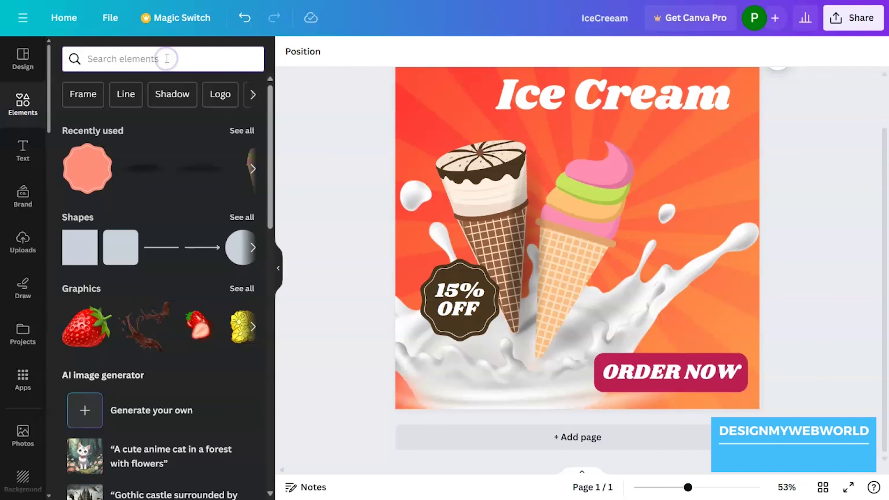
type("qrc")
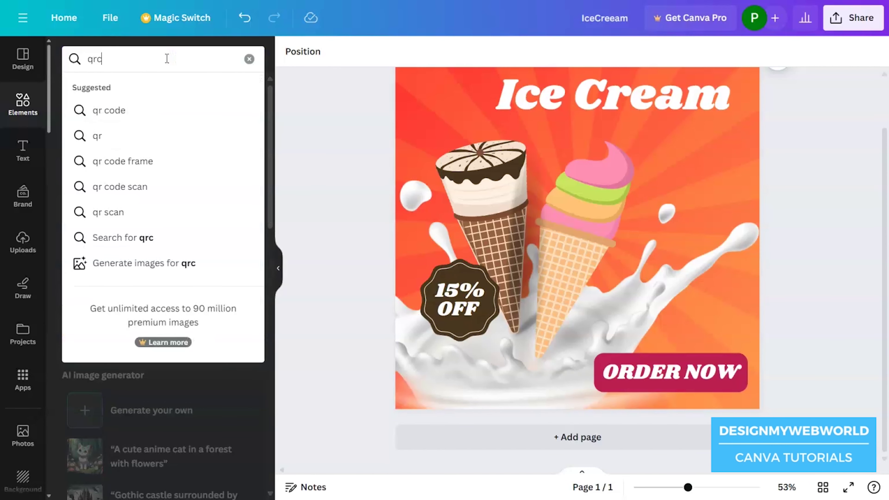
type("ode")
key("Return")
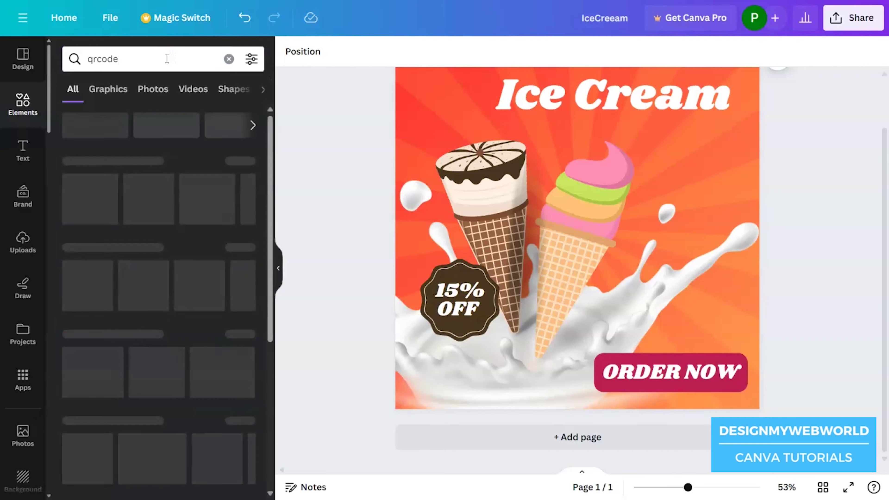
left_click(248, 164)
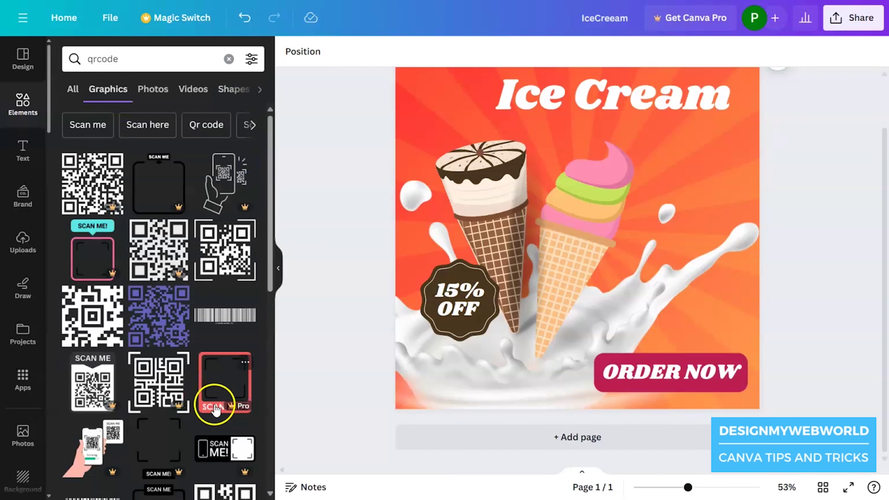
left_click(233, 265)
Shrink the QR code to a small square and place it just above the right end of ORDER NOW.
left_click_drag(626, 262, 698, 304)
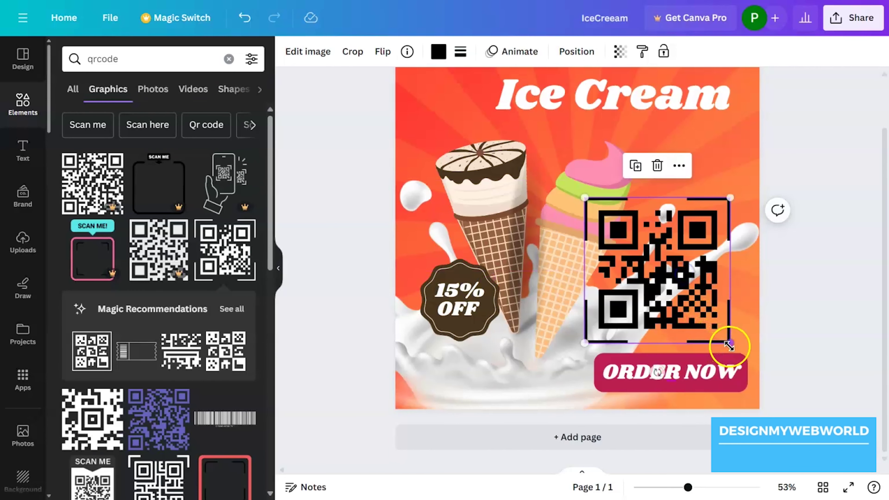
left_click_drag(729, 345, 702, 317)
left_click_drag(658, 276, 714, 309)
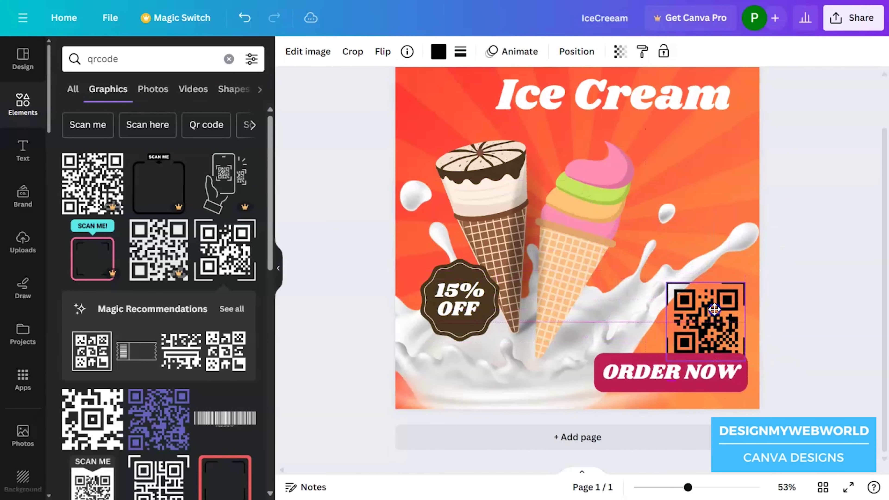
left_click_drag(744, 360, 733, 350)
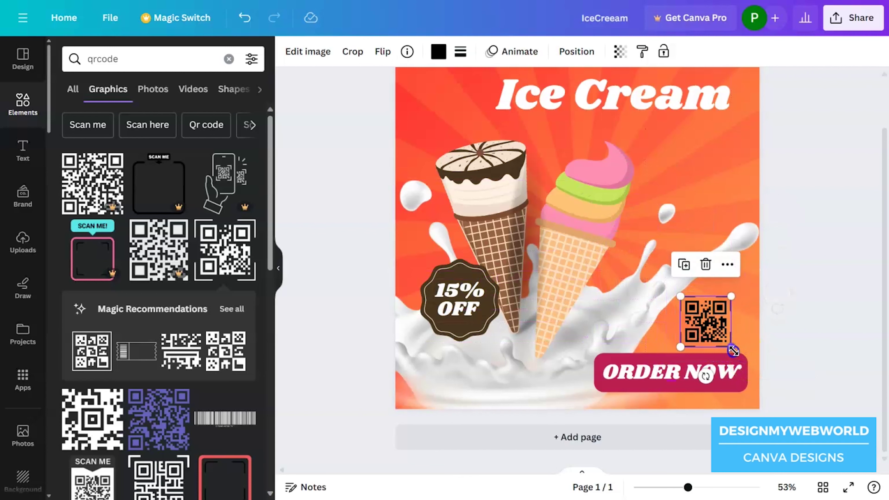
Recolour the QR code white.
left_click(438, 51)
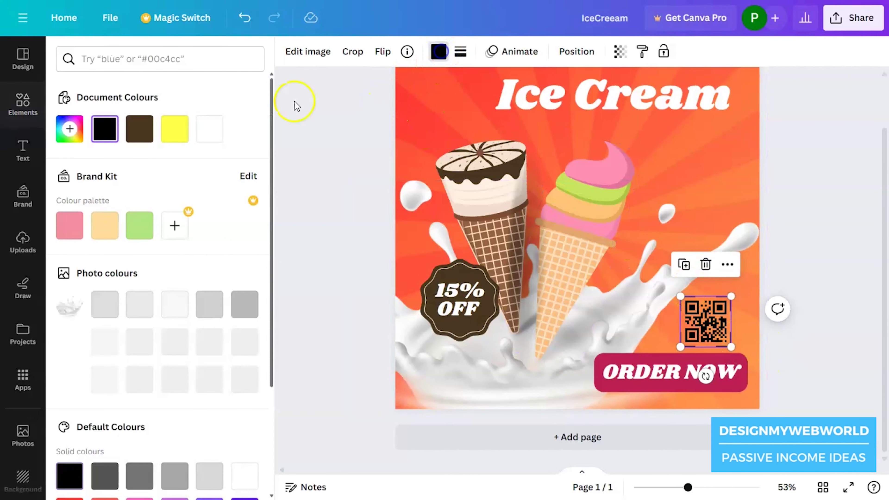
left_click(210, 128)
left_click(805, 253)
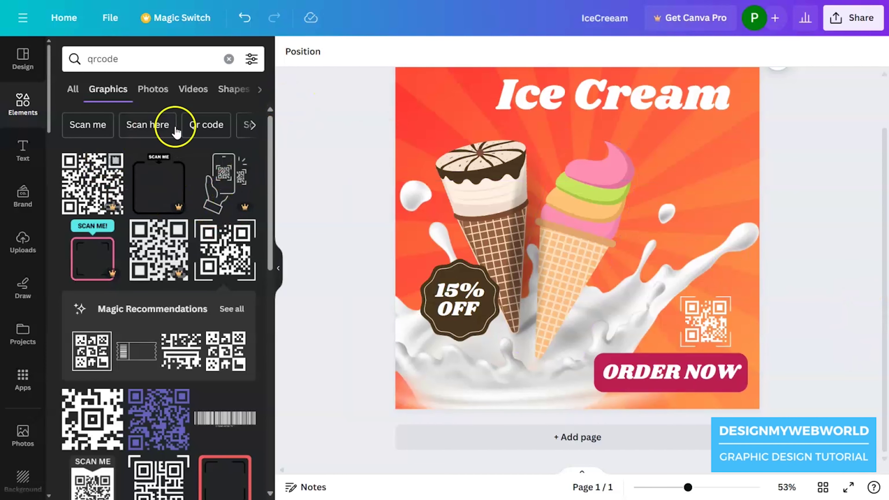
left_click(228, 59)
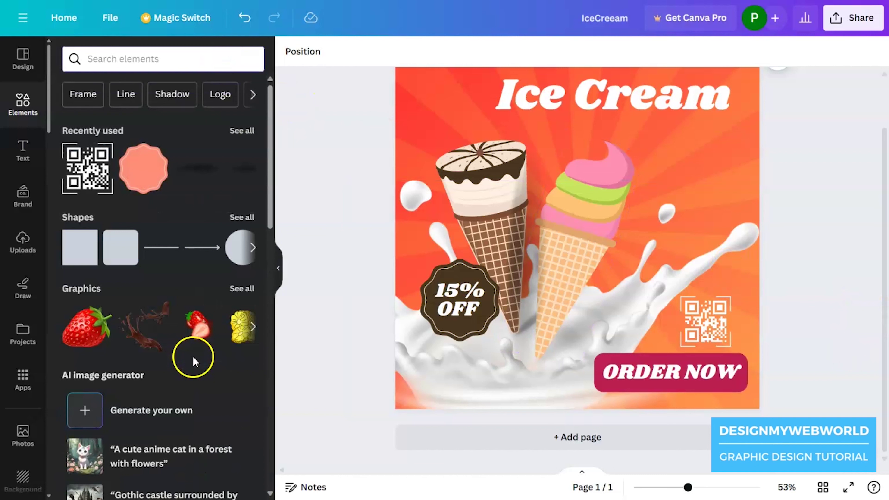
left_click(146, 189)
left_click(588, 238)
key("Delete")
Search the graphics for badge, add the white rectangular banner and place it at the design's right edge below the heading.
left_click(139, 59)
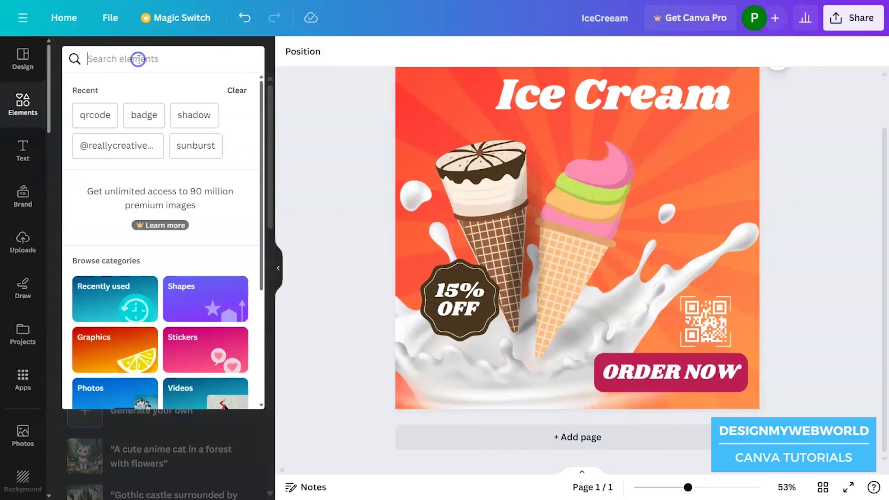
left_click(143, 115)
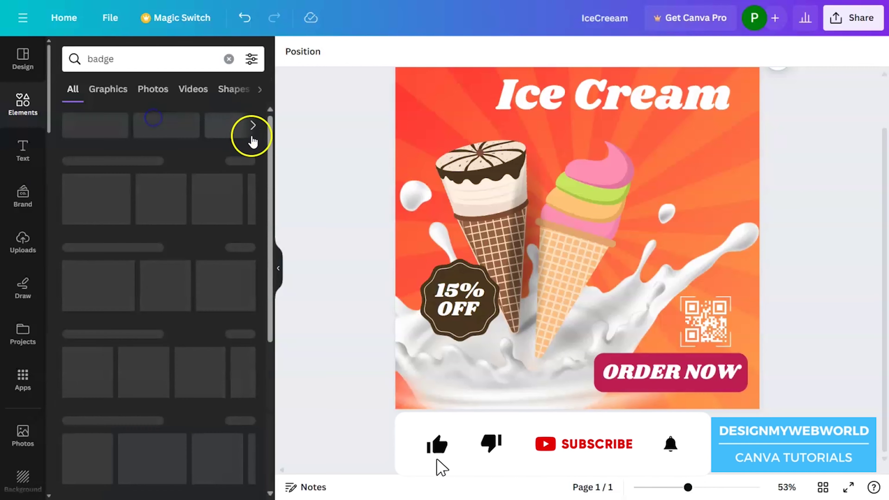
left_click(241, 162)
scroll(207, 345, "down", 10)
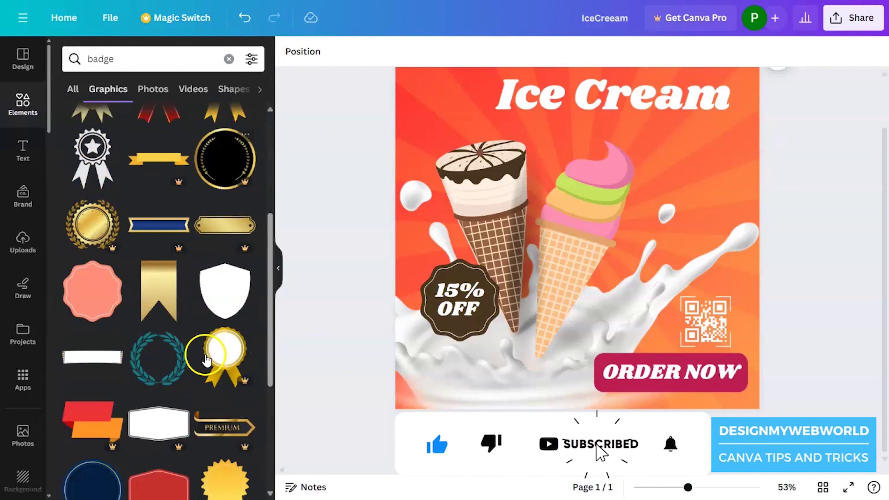
left_click(92, 223)
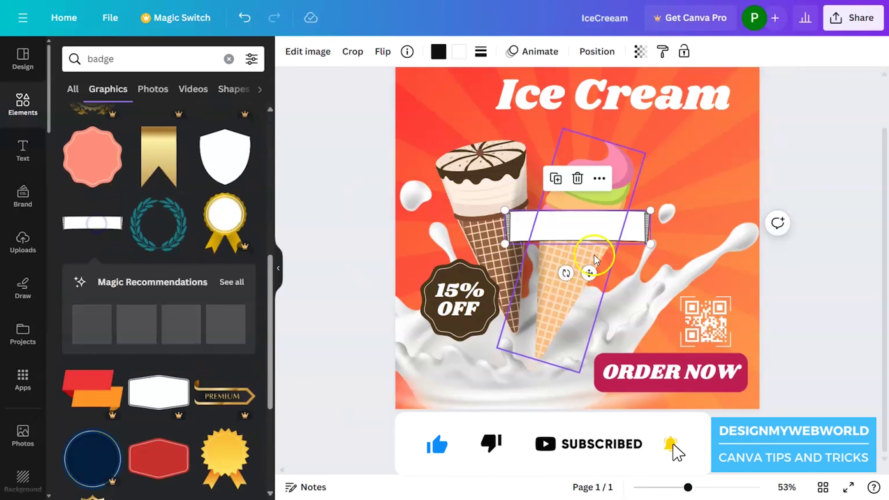
left_click_drag(557, 226, 703, 177)
left_click(803, 252)
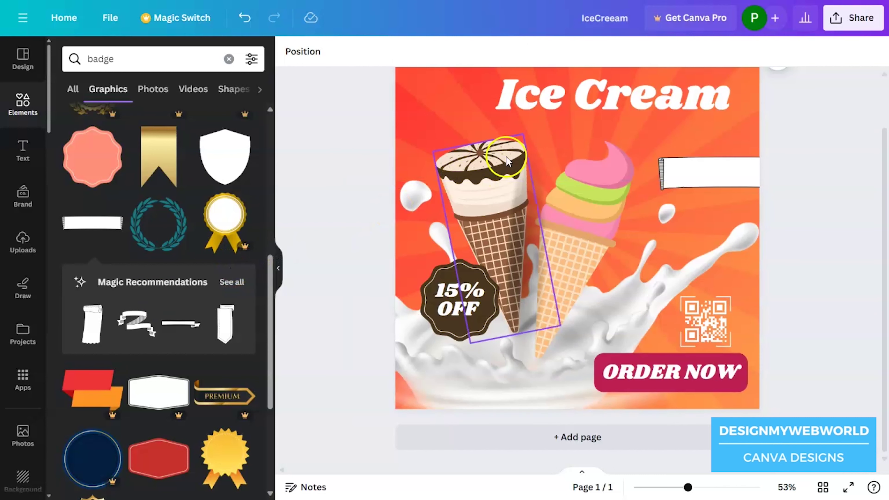
Copy the Ice Cream heading down towards the white banner and change its text to Sweet5.
left_click_drag(574, 99, 622, 182)
double_click(625, 181)
type("Sweet")
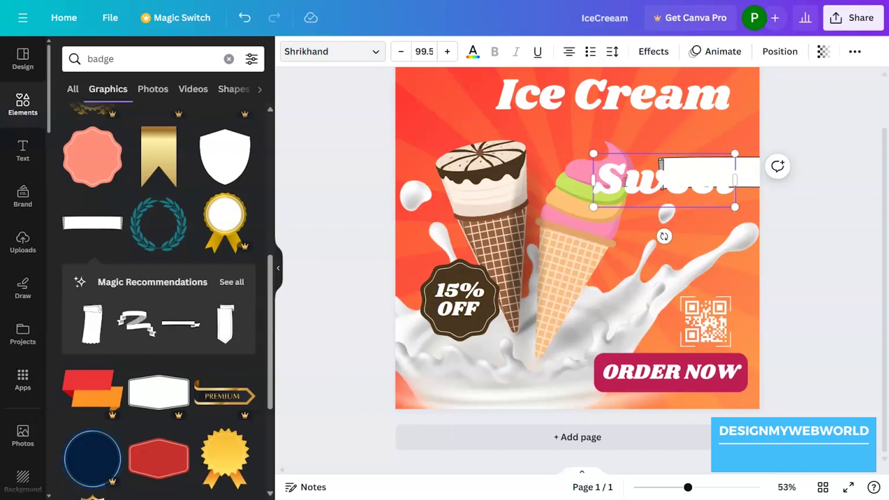
type(" o")
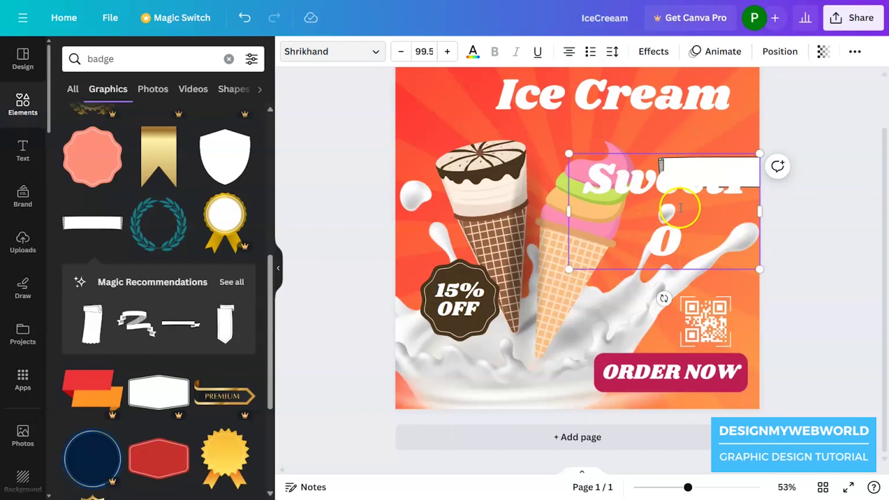
key("BackSpace")
key("BackSpace")
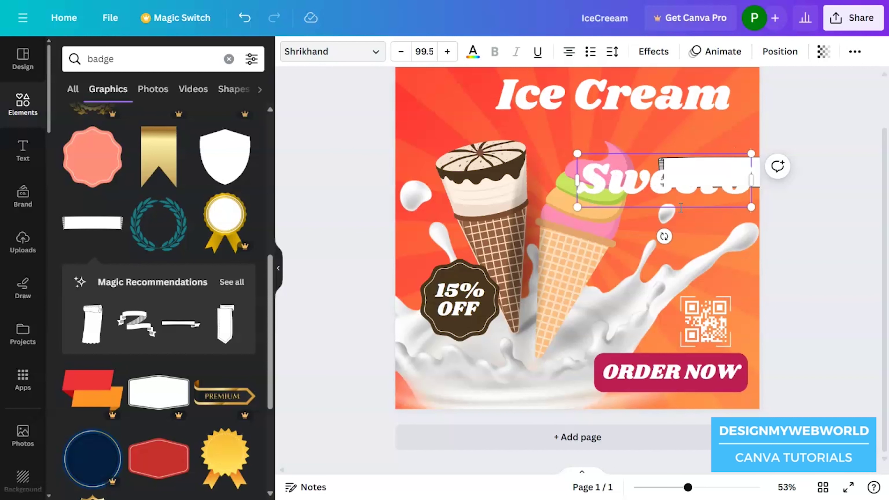
type("s")
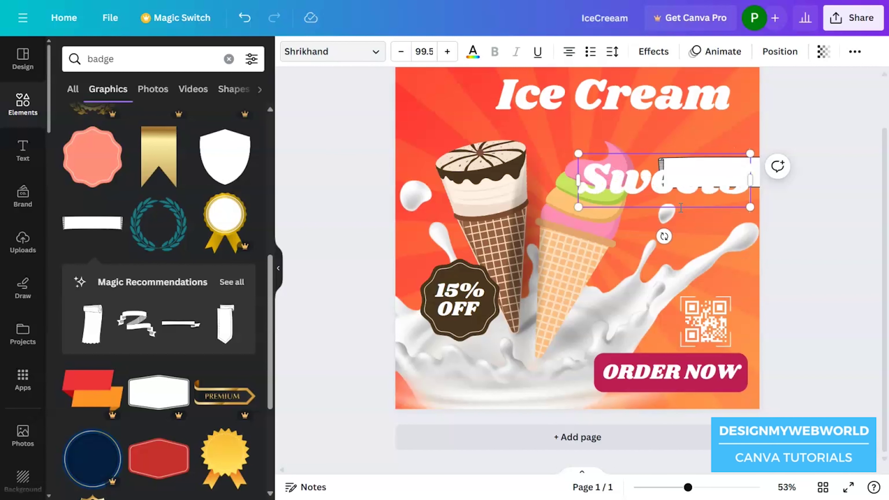
Recolour Sweet5 by sampling the red background beside the heading, shrink it to font size 45.7 and place it on the white banner.
key("ctrl+a")
left_click(473, 54)
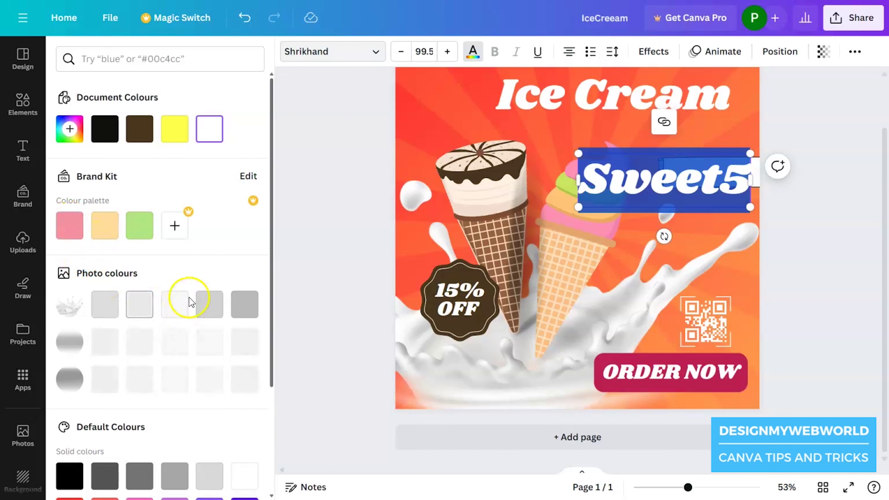
left_click(70, 129)
left_click(227, 259)
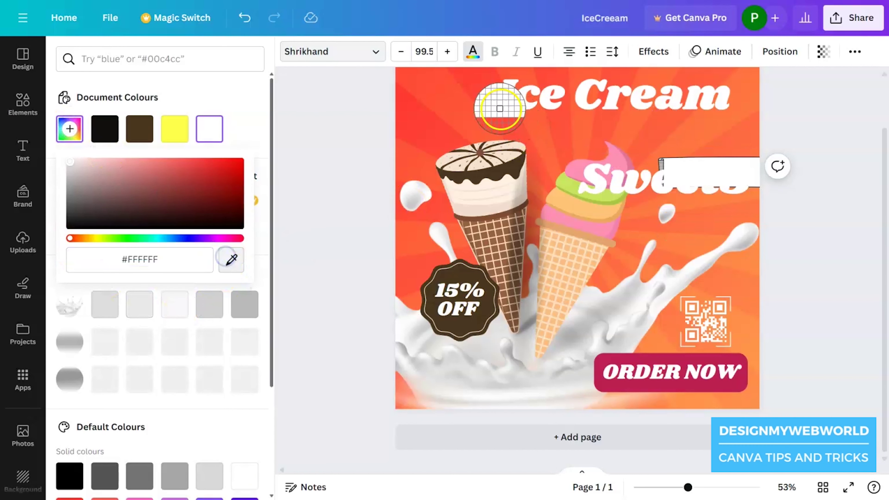
left_click(486, 93)
left_click_drag(752, 210, 718, 210)
left_click(821, 230)
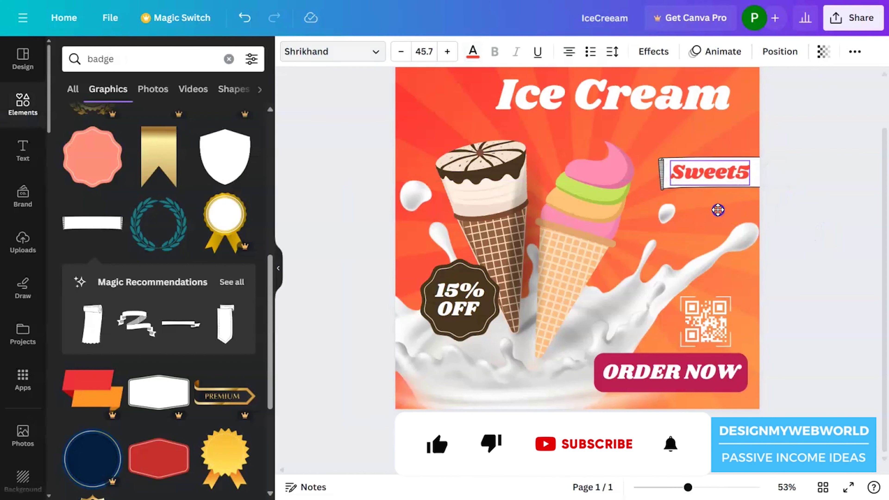
Add a subheading text reading "Use this code to get 5% extra OFF".
left_click(811, 234)
left_click(23, 150)
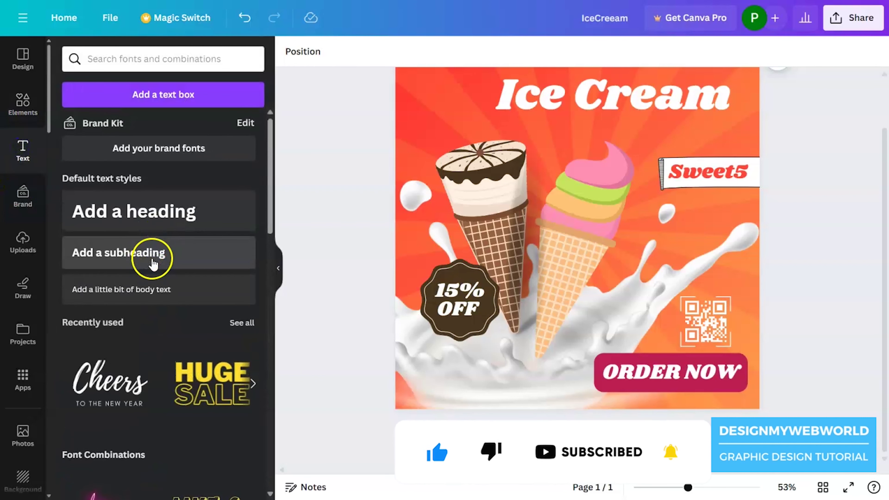
left_click(143, 253)
type("U")
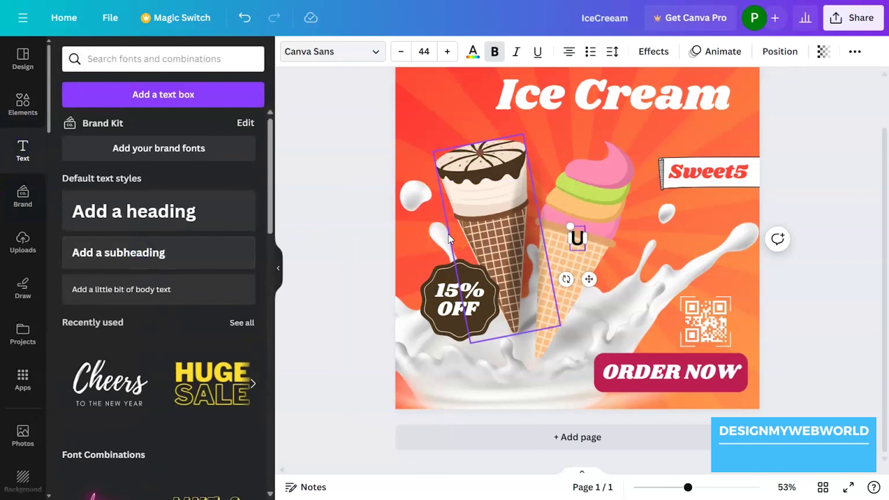
type("se this code to get")
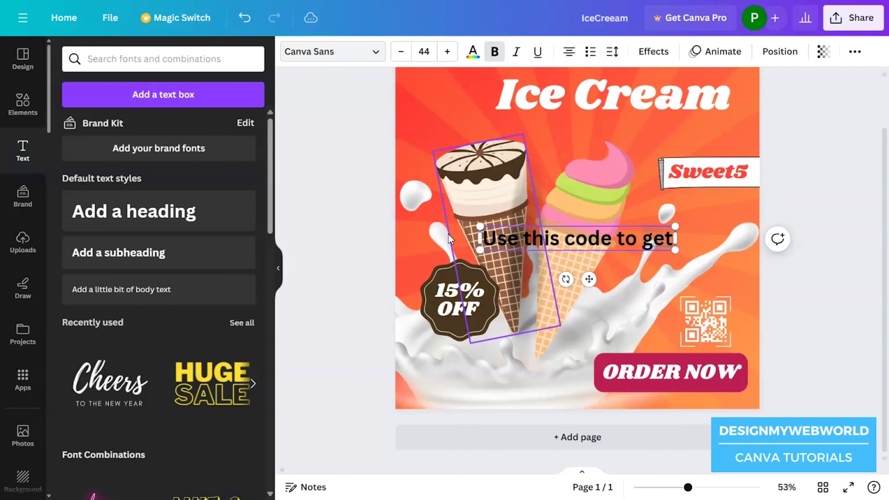
type(" 5% extra OFF")
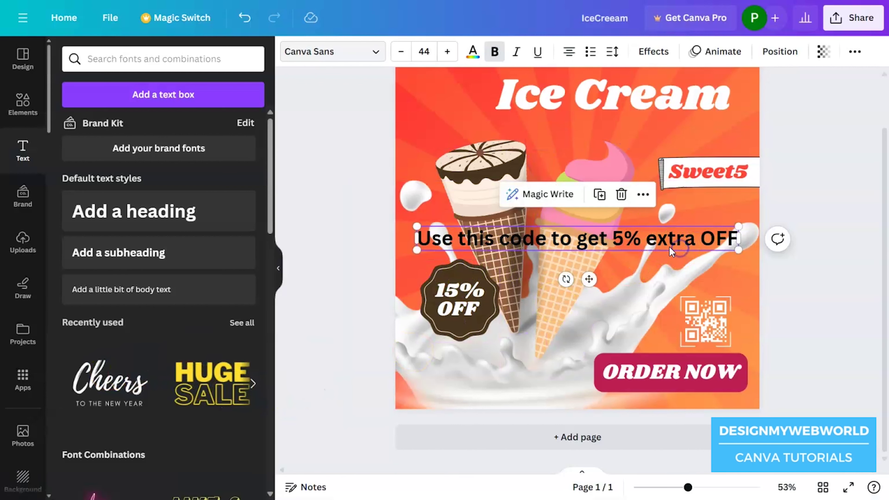
Recolour the discount-code line white, shrink it to font size 13.4 and place it just above the Sweet5 banner.
left_click(472, 52)
scroll(212, 346, "down", 5)
left_click_drag(738, 249, 617, 236)
left_click_drag(590, 268, 717, 181)
mouse_move(747, 149)
left_mouse_down()
mouse_move(793, 136)
mouse_move(757, 157)
left_mouse_up()
key("ctrl+z")
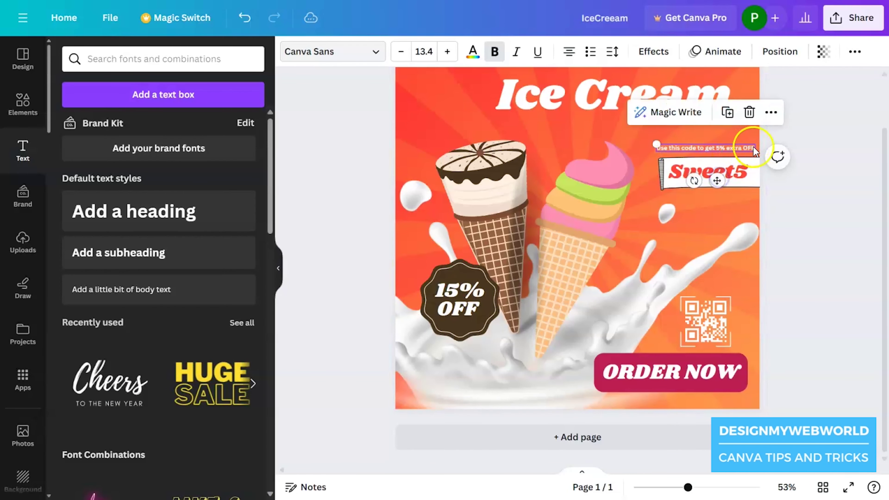
Narrow the discount-code text box so it wraps onto two lines above Sweet5.
scroll(763, 154, "up", 5)
key("ctrl+y")
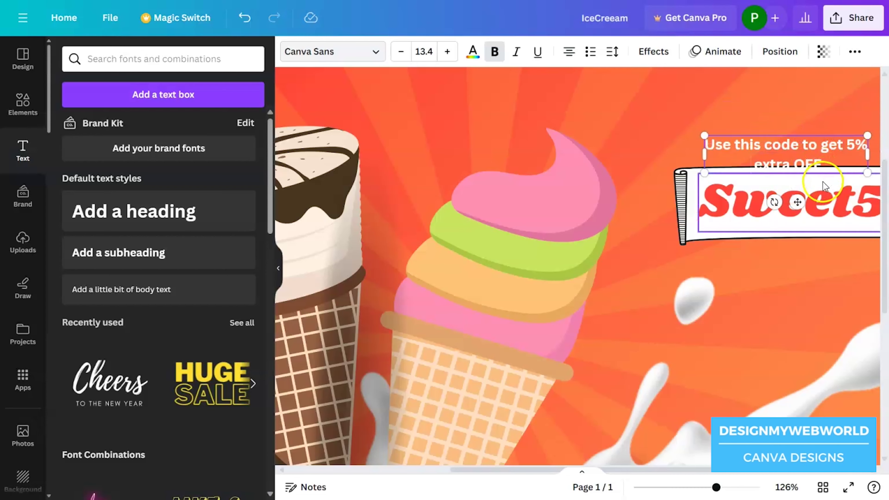
scroll(805, 182, "down", 5)
left_click(791, 193)
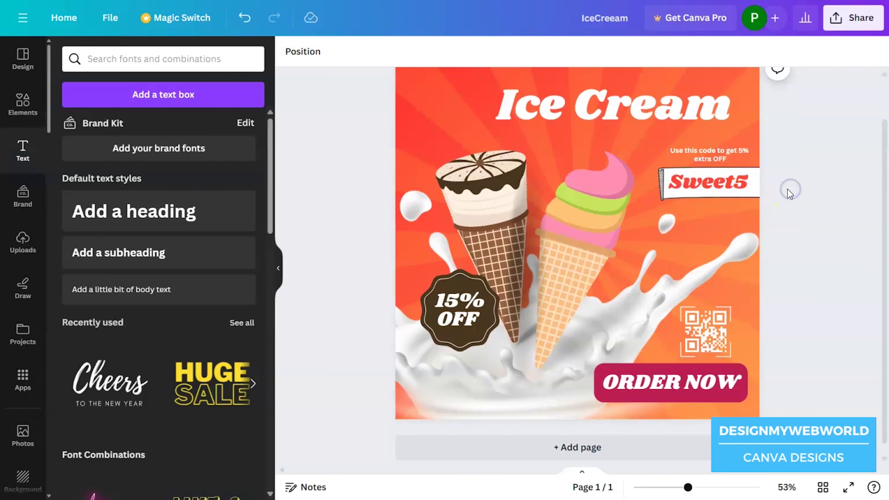
Shift the Ice Cream heading slightly to the left.
scroll(791, 191, "up", 1)
left_click_drag(567, 160, 568, 166)
left_click_drag(637, 166, 616, 159)
Add a subheading reading Special, enlarge it to font size 70 and place it over the upper edge of the Ice Cream heading.
left_click(172, 253)
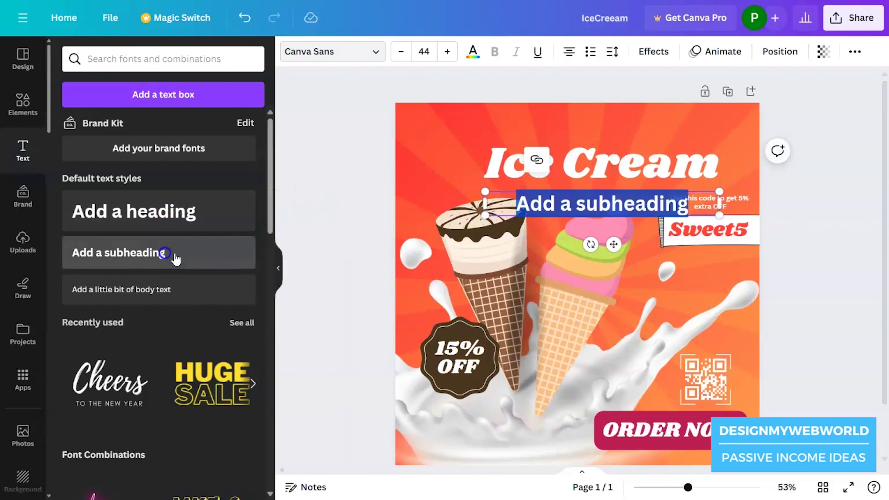
type("Special")
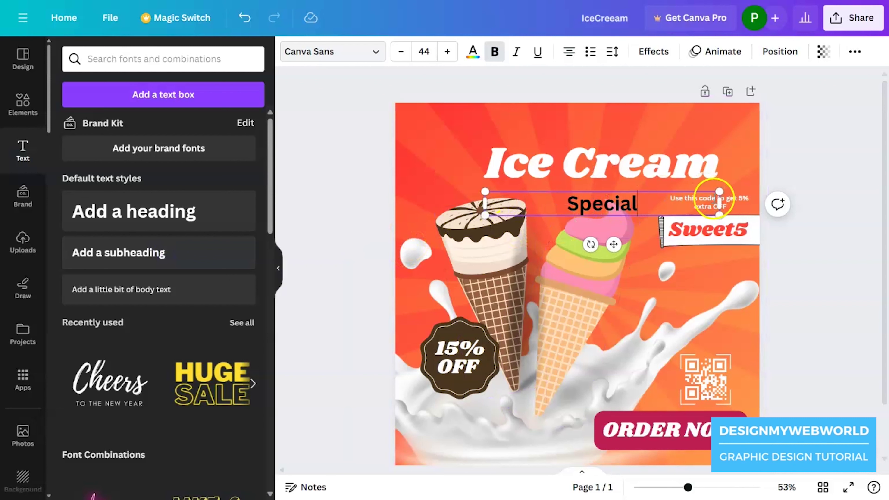
left_click_drag(613, 244, 603, 181)
left_click_drag(638, 156, 658, 162)
left_click(778, 138)
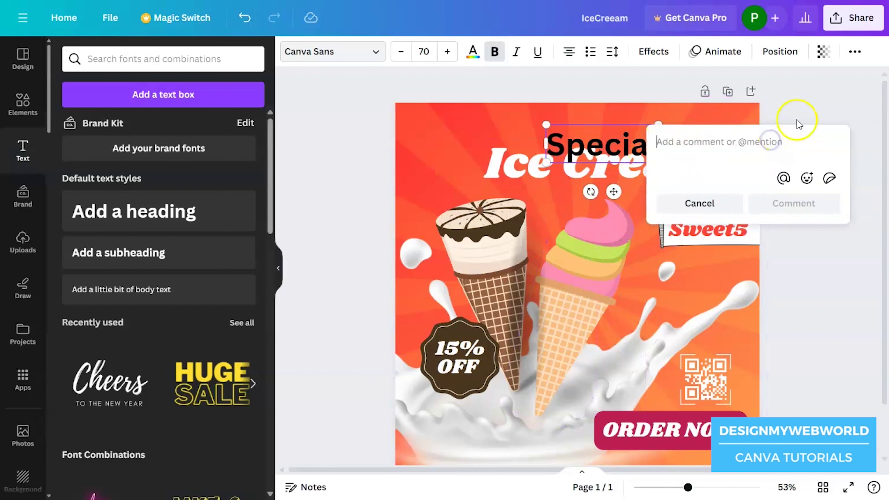
left_click(675, 133)
left_click_drag(615, 140, 615, 136)
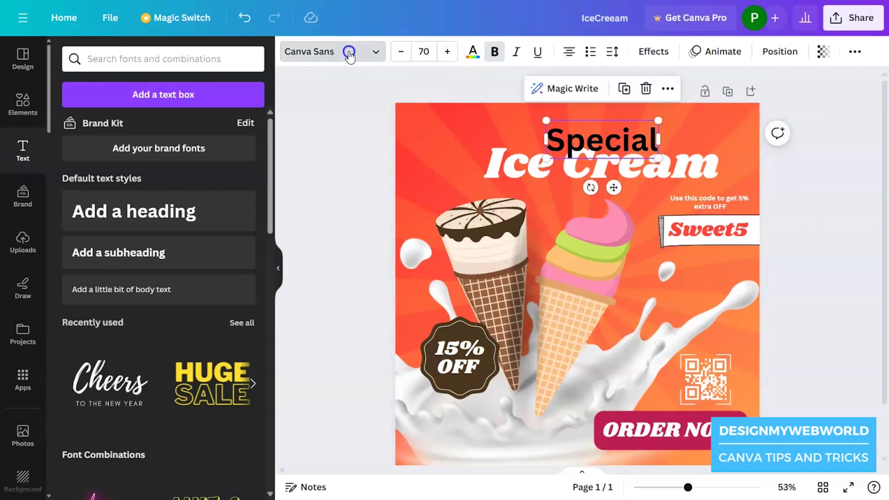
Apply the Virtual font to Special and enlarge it to font size 175.
left_click(347, 51)
type("shri")
left_click(252, 89)
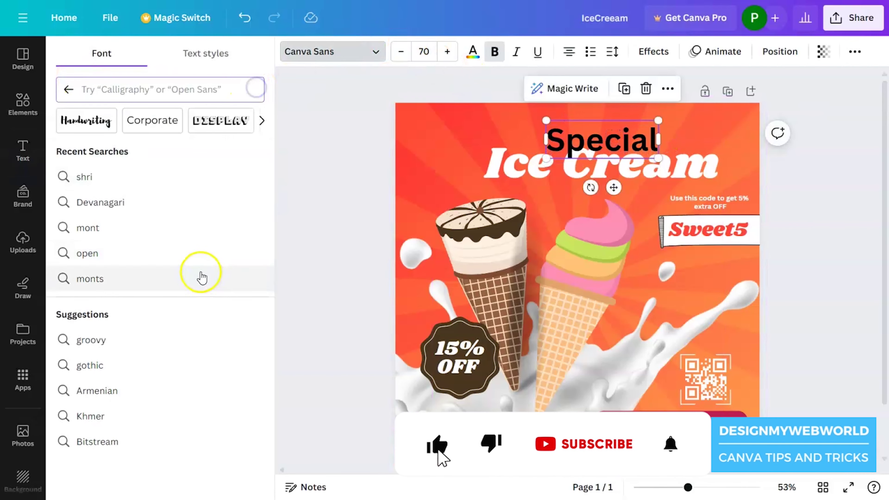
left_click(79, 96)
scroll(207, 262, "down", 5)
scroll(207, 262, "up", 5)
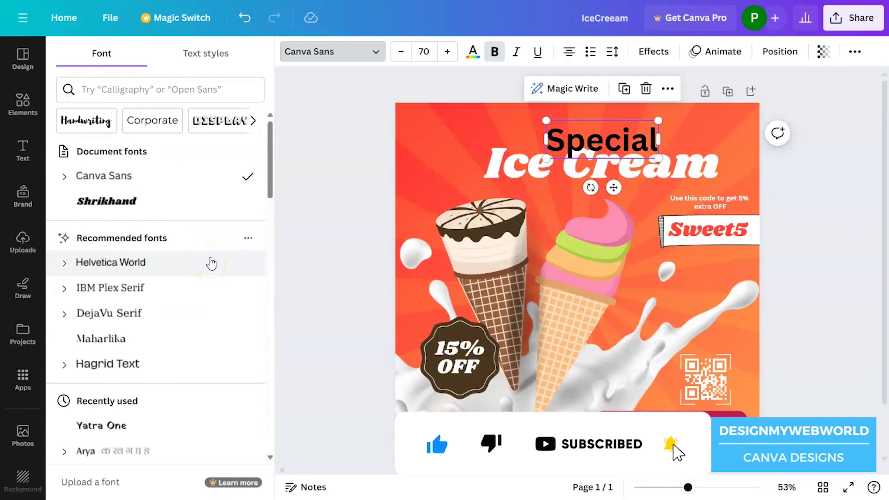
scroll(209, 262, "down", 5)
scroll(213, 261, "down", 1)
left_click(149, 77)
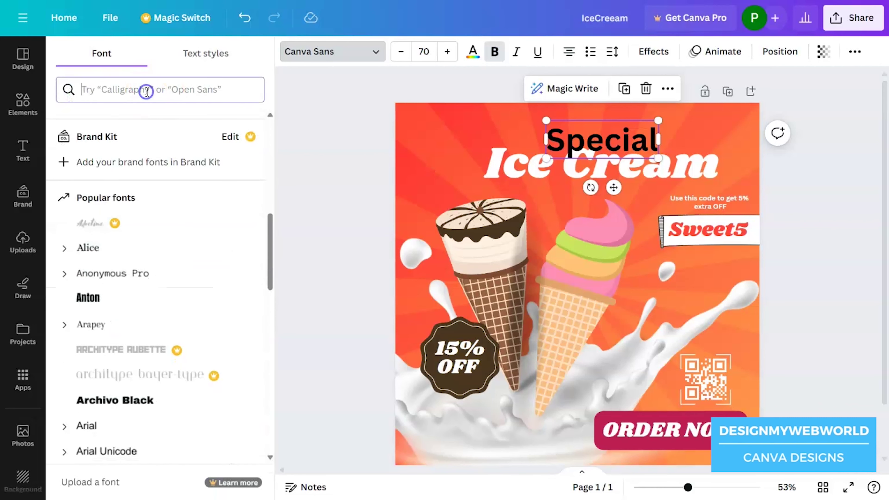
type("virtual")
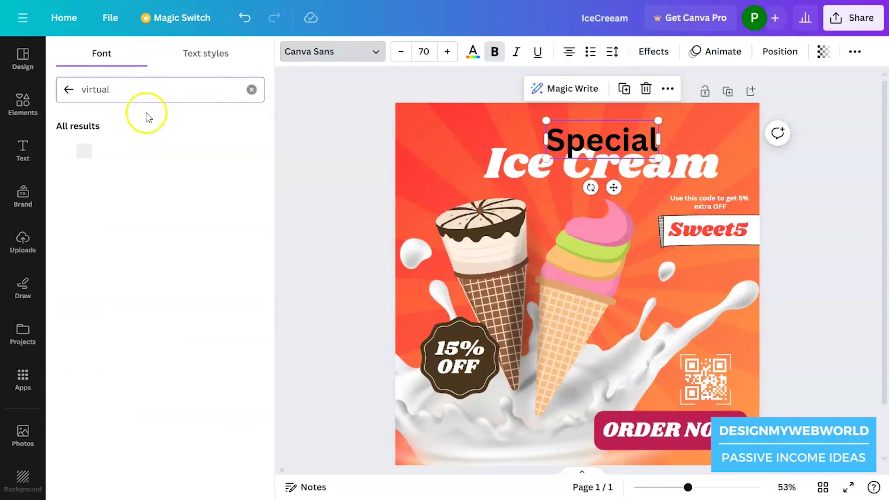
left_click(143, 154)
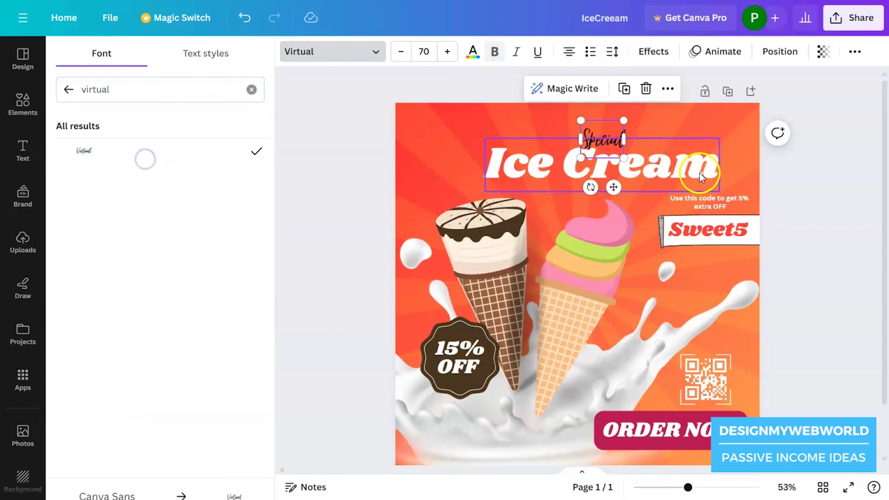
left_click_drag(626, 159, 656, 186)
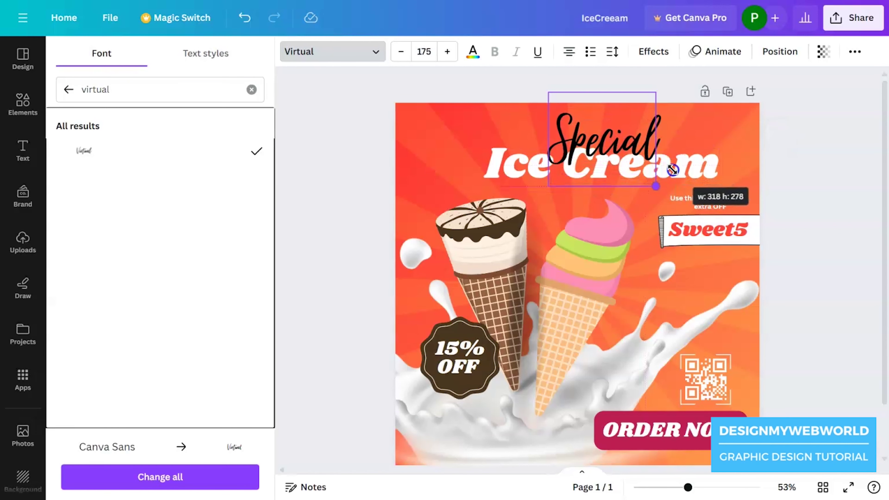
Recolour Special dark brown #49361F by sampling the chocolate on the left cone.
left_click(483, 52)
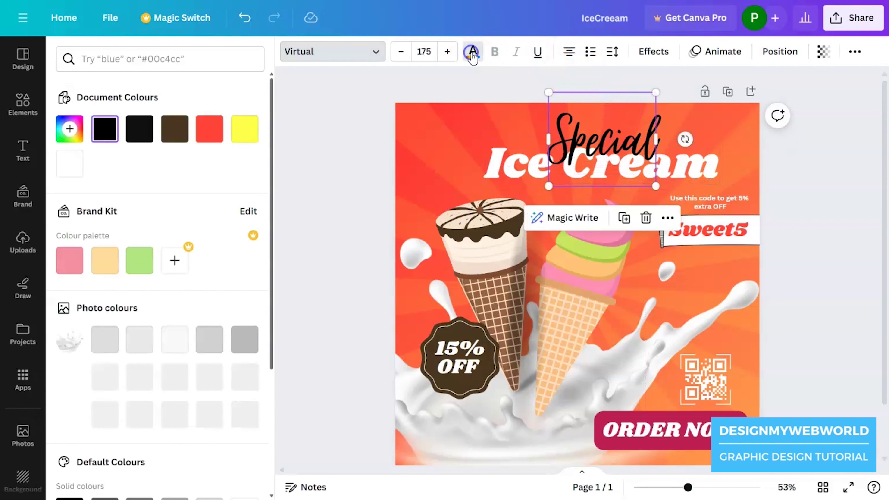
left_click(70, 129)
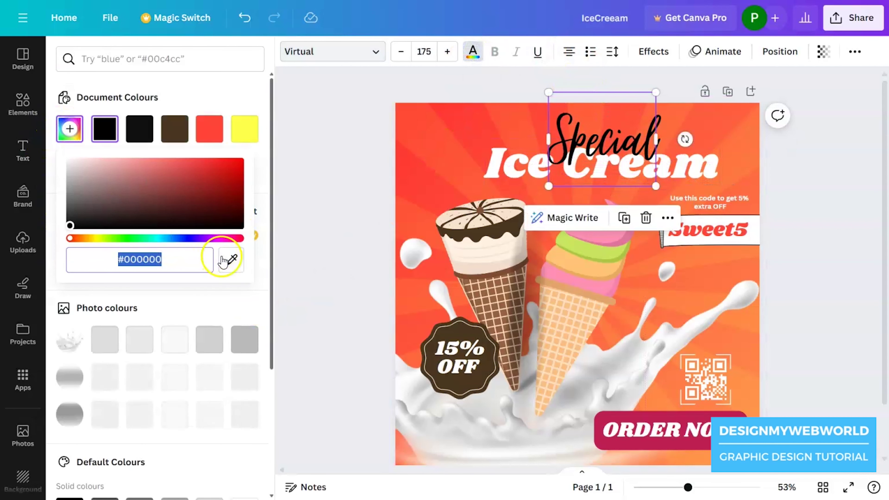
left_click(231, 259)
left_click(596, 231)
left_click(497, 227)
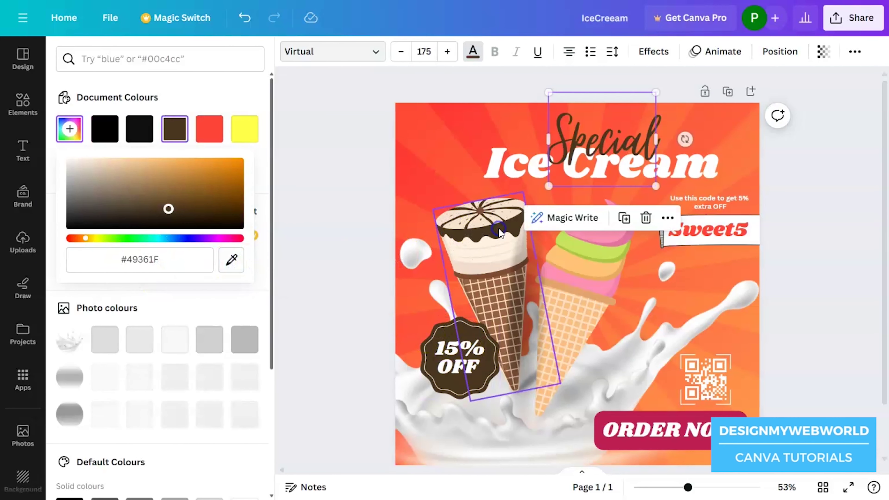
left_click(833, 164)
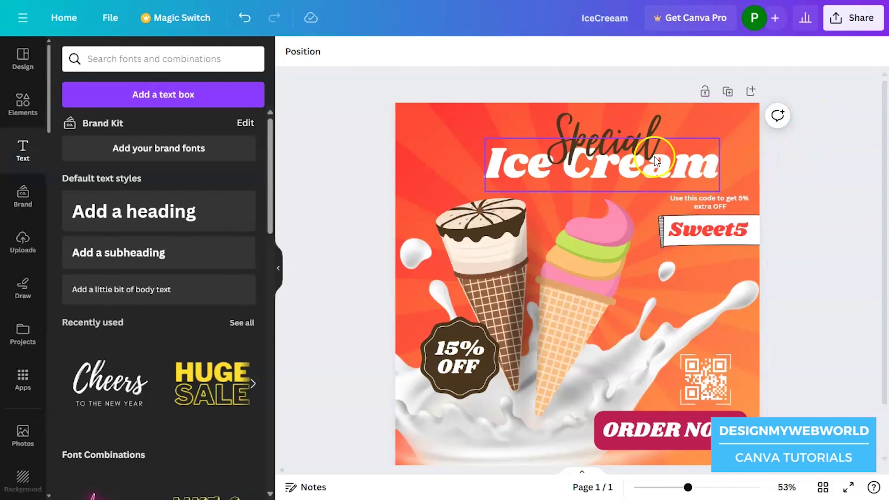
Select Special and the Ice Cream heading together and move them slightly down.
left_click(596, 137)
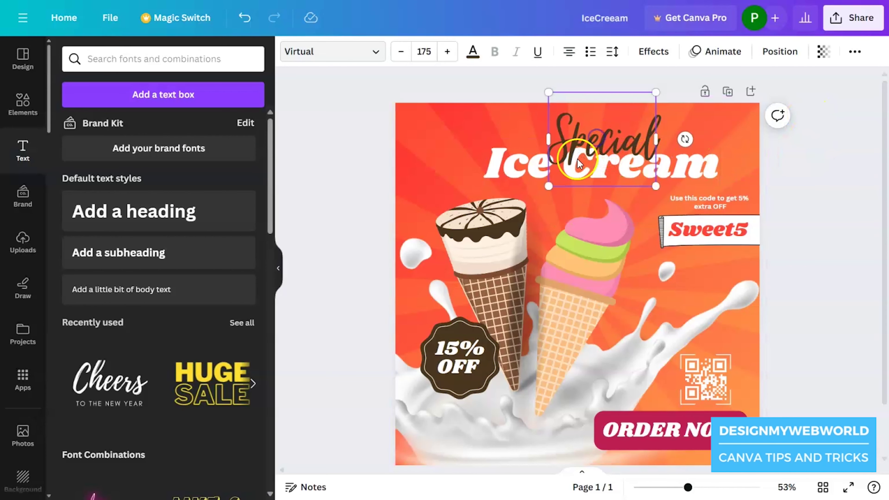
left_click(706, 172)
left_click(646, 137, "shift")
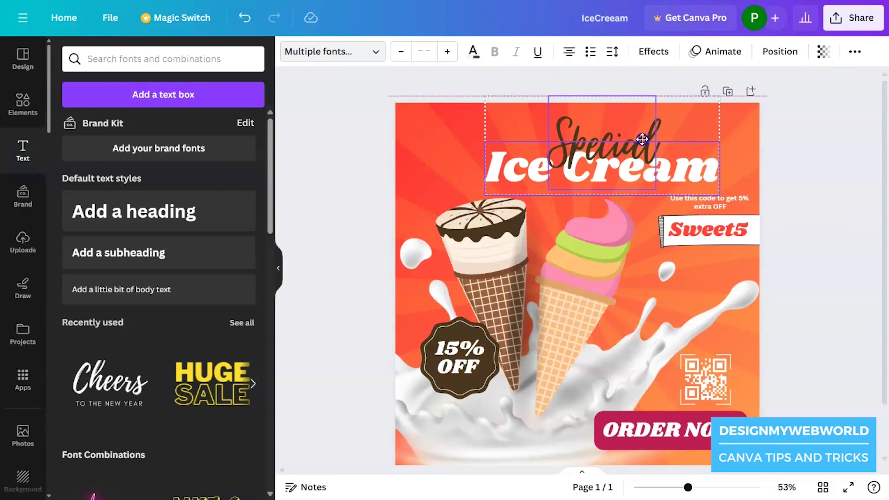
left_click(820, 188)
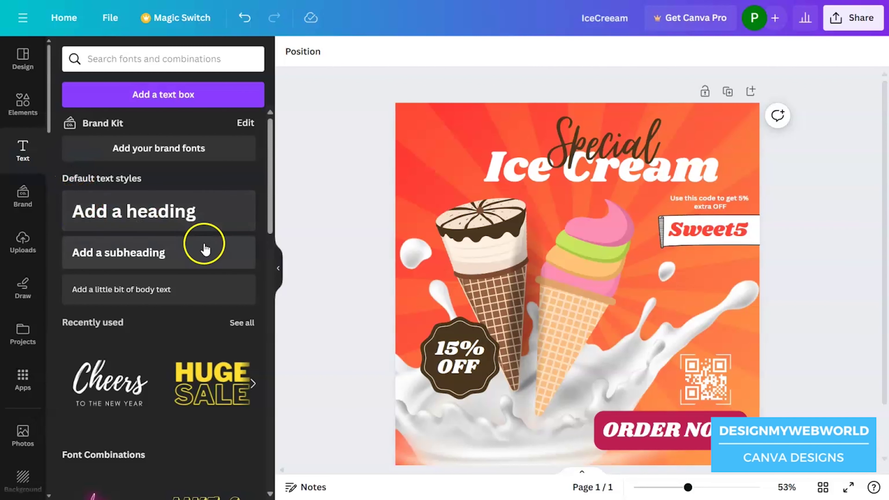
Search the graphics for chocolate and add the scattered chocolate chips to the design.
left_click(24, 103)
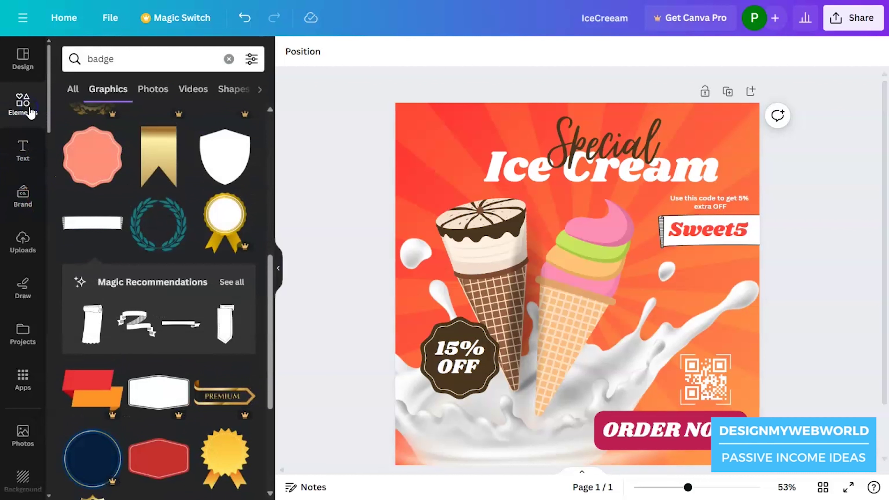
left_click(228, 59)
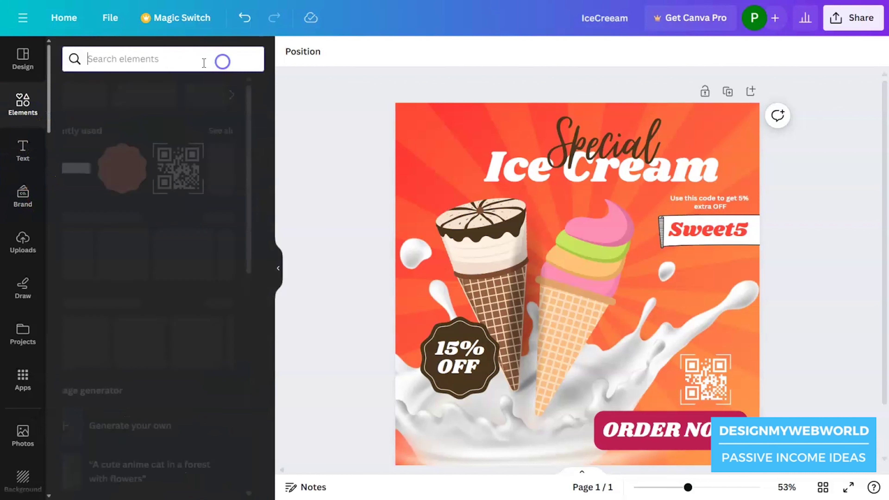
left_click(162, 59)
type("chocokate")
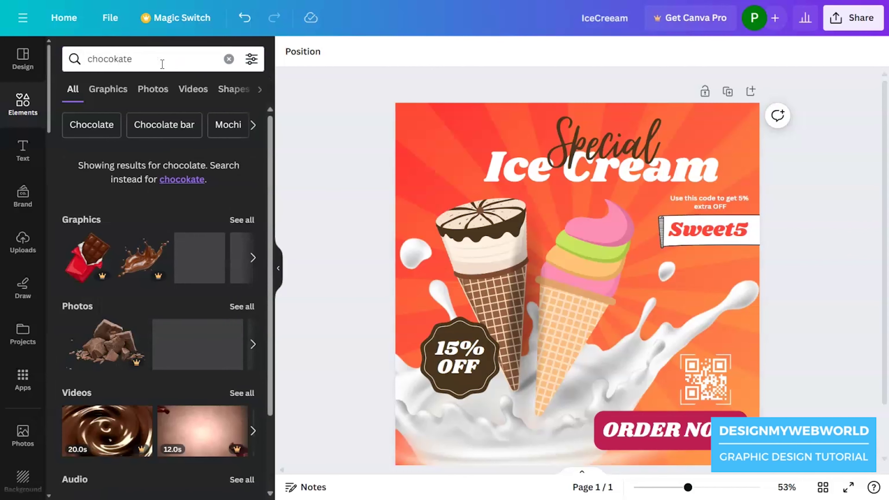
left_click(242, 221)
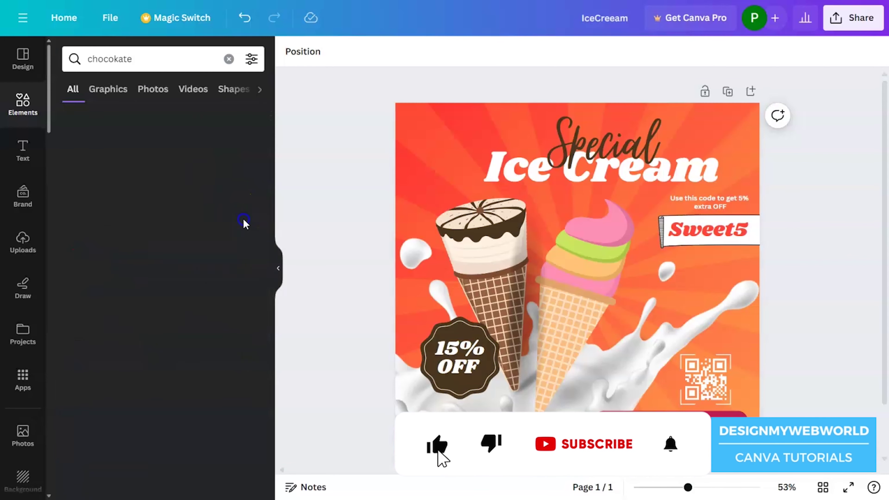
left_click(77, 370)
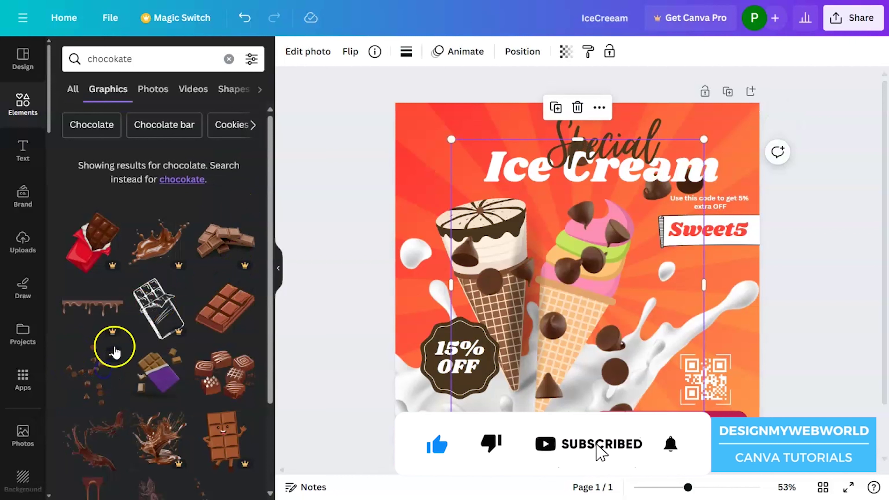
Shrink the chocolate chips and place them over the top of the chocolate cone.
left_click_drag(716, 123, 638, 229)
left_click_drag(613, 259, 507, 170)
left_click_drag(522, 136, 476, 199)
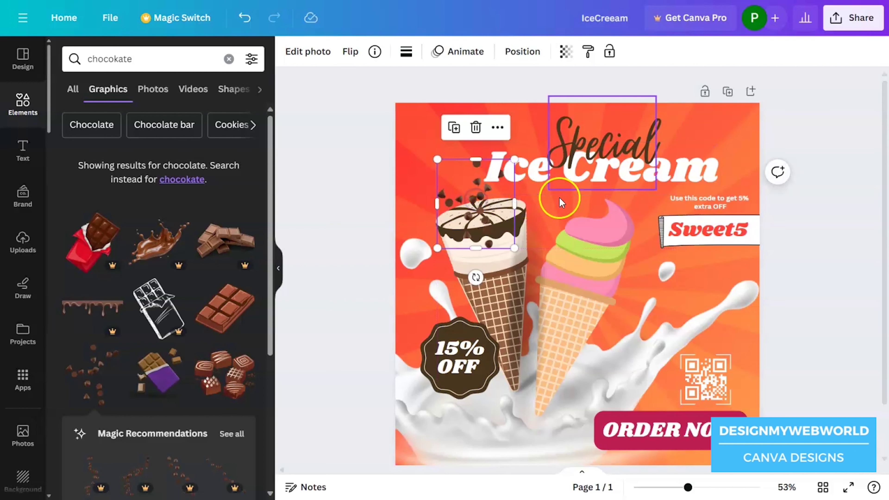
left_click(833, 238)
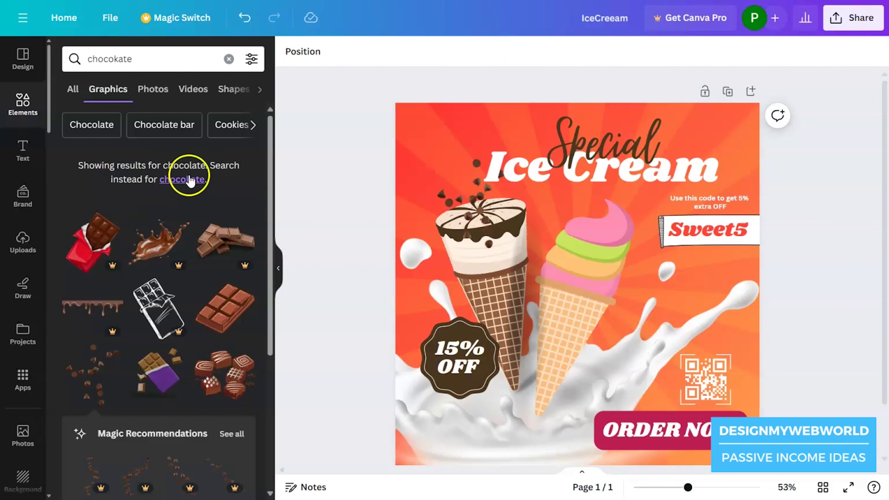
Add the suggested whole strawberry graphic, shrink it and place it below the 15% OFF badge.
left_click(229, 59)
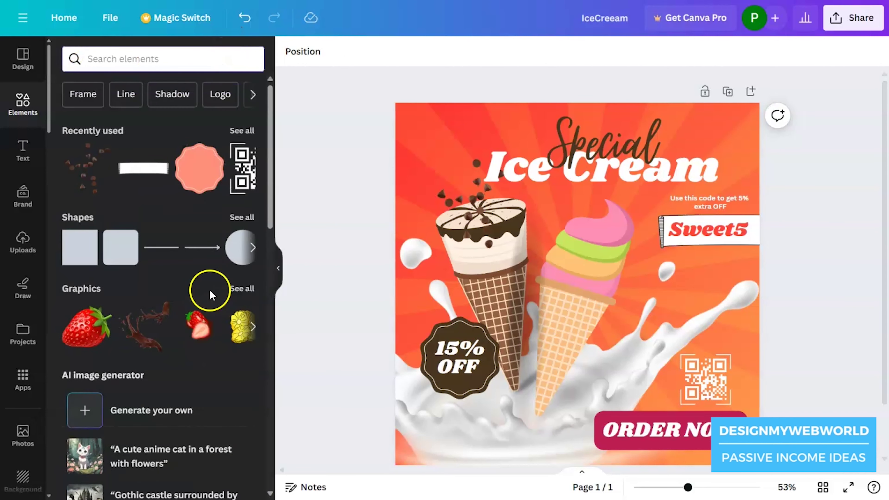
scroll(210, 290, "down", 2)
left_click(112, 265)
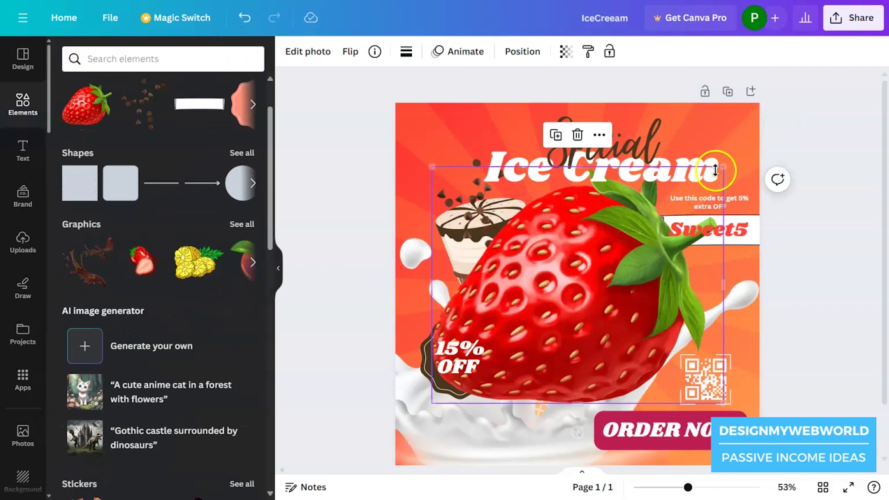
key("Escape")
left_click(668, 210)
key("alt")
left_click_drag(729, 168, 620, 261)
left_click_drag(559, 317, 434, 426)
Rotate the strawberry below the badge and place a tilted duplicate of it at the design's top-right corner.
left_click(513, 420)
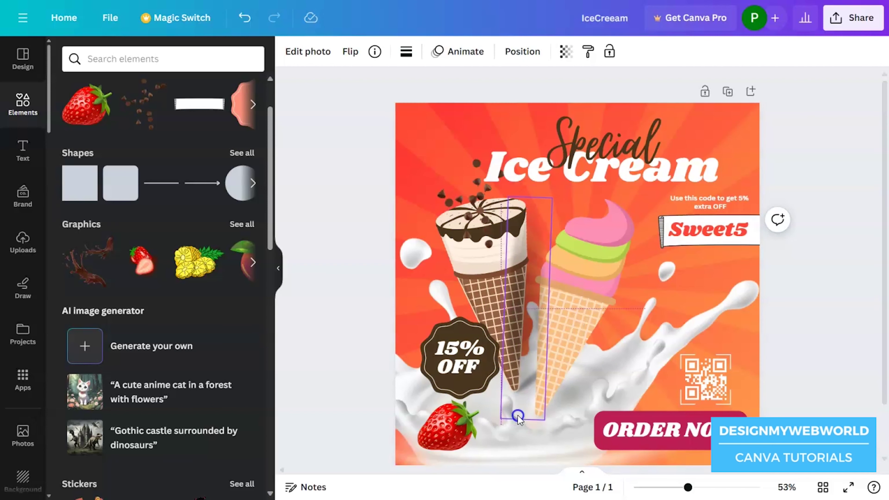
key("ctrl+z")
left_click_drag(512, 425, 504, 402)
left_click_drag(453, 432, 750, 132)
key("ctrl+d")
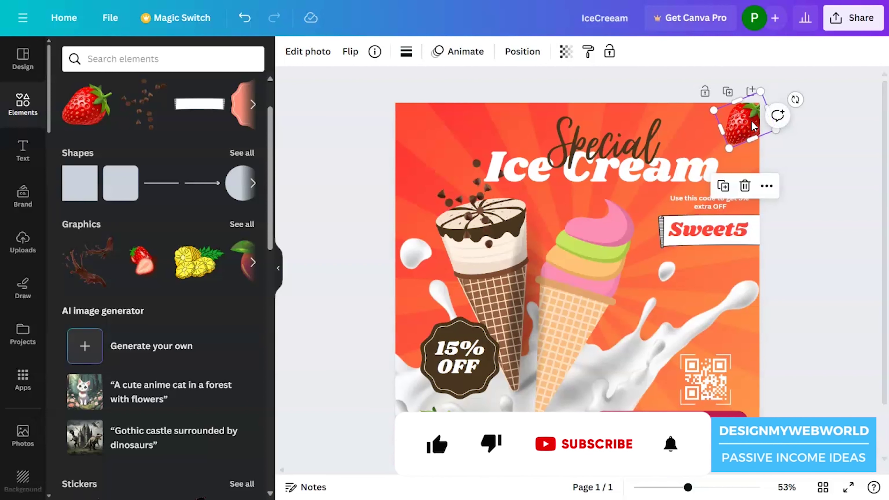
Try another duplicate of the corner strawberry beside the pastel cone and rotate it until it is level.
left_click_drag(751, 119, 660, 295)
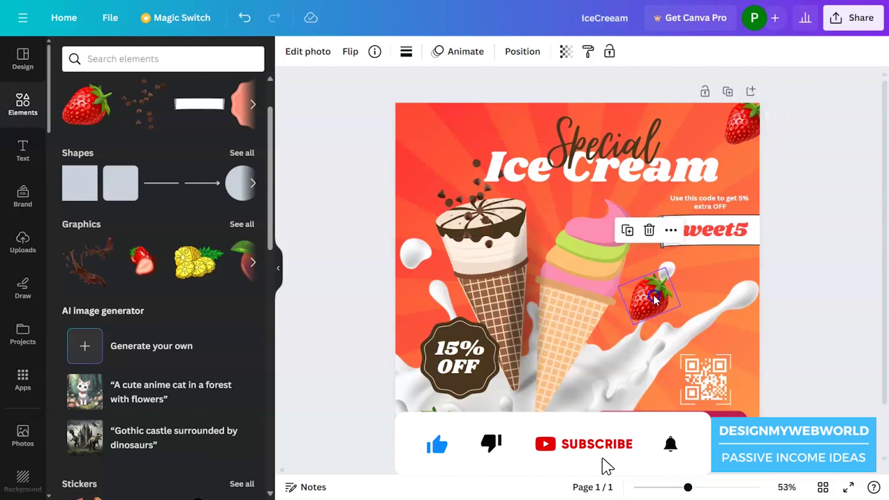
left_click_drag(668, 341, 644, 357)
left_click_drag(648, 298, 643, 307)
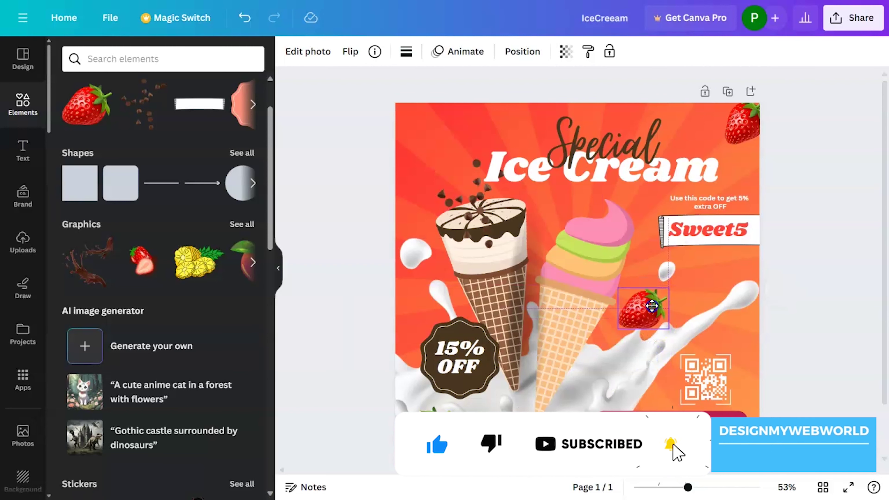
Open the full collection of recommended graphics.
left_click(236, 224)
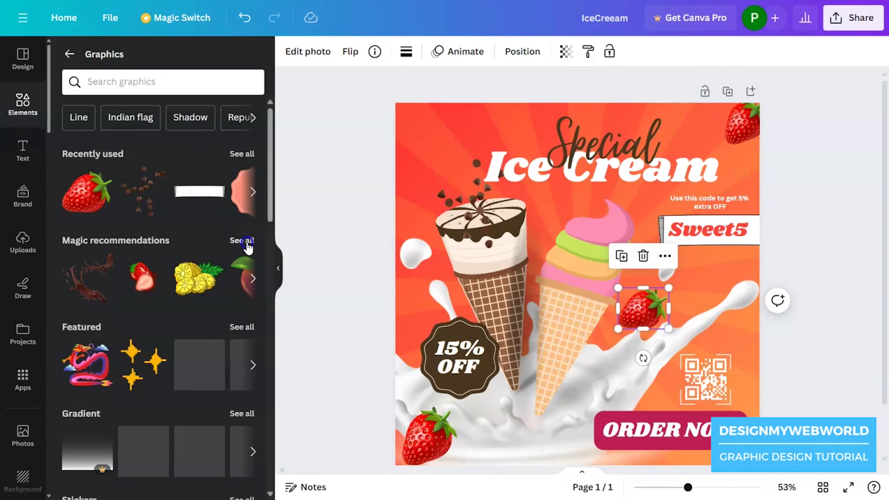
left_click(242, 240)
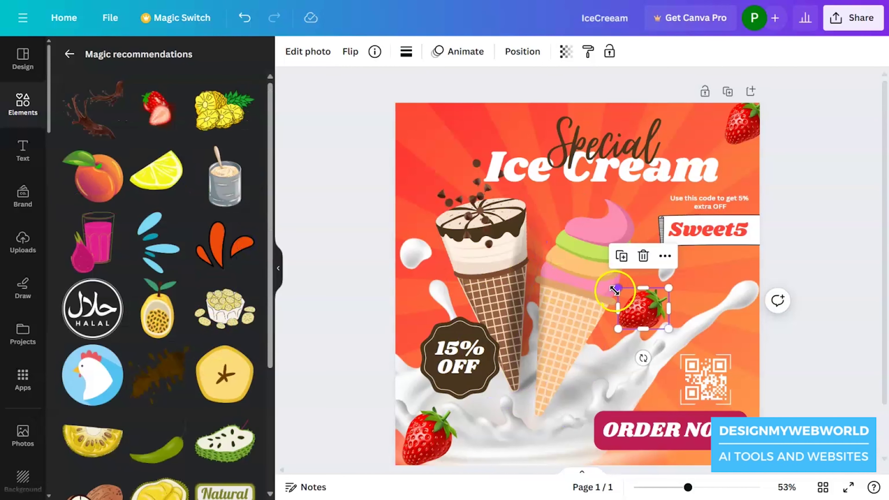
Try the extra strawberry tilted above the chocolate cone, and remove it from the design.
left_click_drag(626, 308, 428, 179)
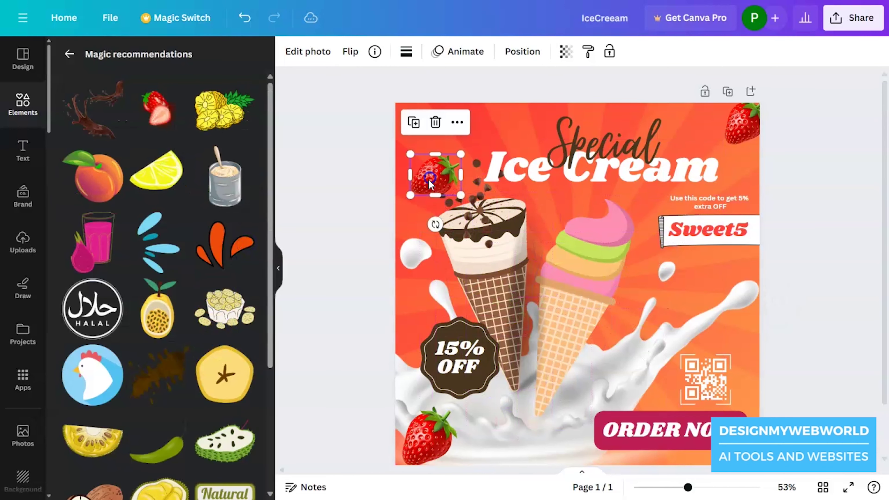
left_click_drag(428, 220, 539, 205)
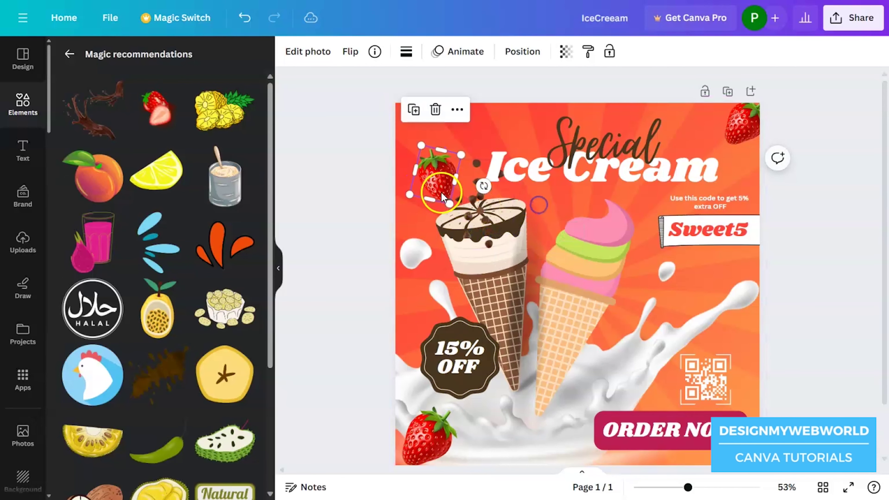
left_click_drag(436, 176, 427, 151)
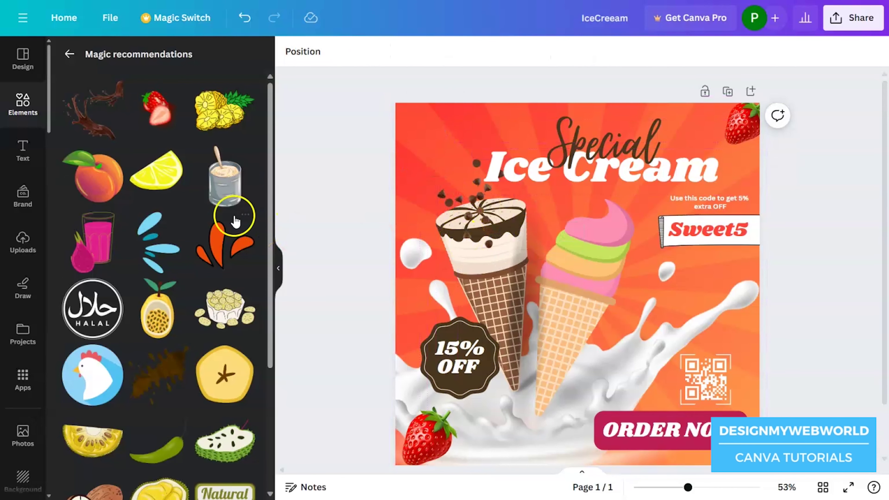
Add the recommended lemon slice, shrink it and place it on the milk splash between the pastel cone and the QR code.
left_click(165, 175)
left_click_drag(647, 350, 621, 327)
left_click_drag(618, 385, 630, 338)
left_click_drag(618, 398, 632, 392)
left_click(805, 338)
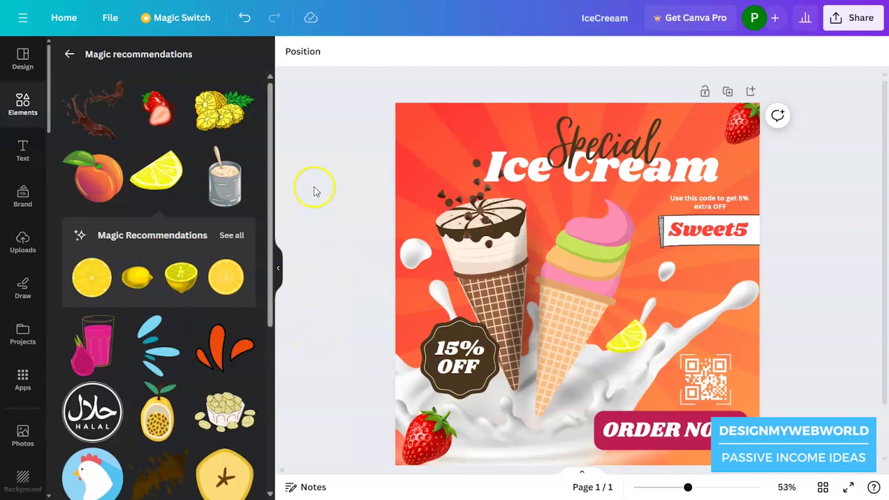
Add the recommended chocolate splash, crop it to its lower-left portion and place it over the chocolate cone.
left_click(109, 130)
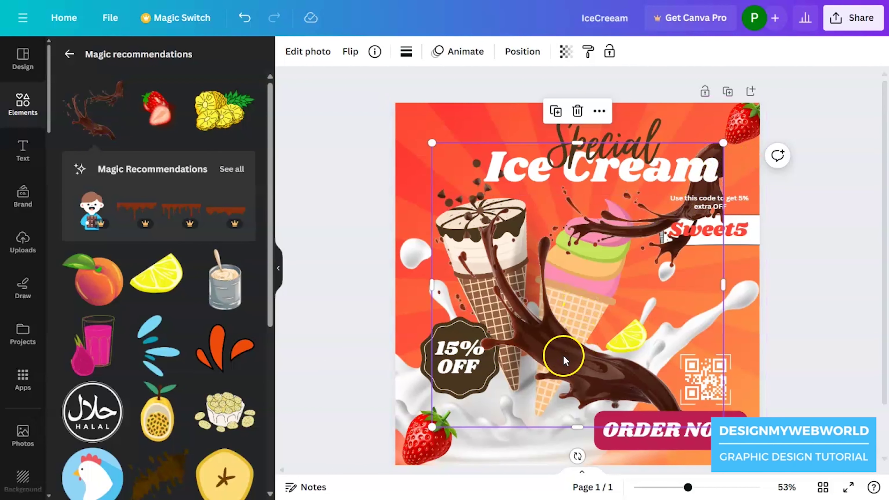
double_click(720, 154)
left_click_drag(722, 144, 594, 219)
left_click(788, 303)
left_click_drag(573, 360, 500, 318)
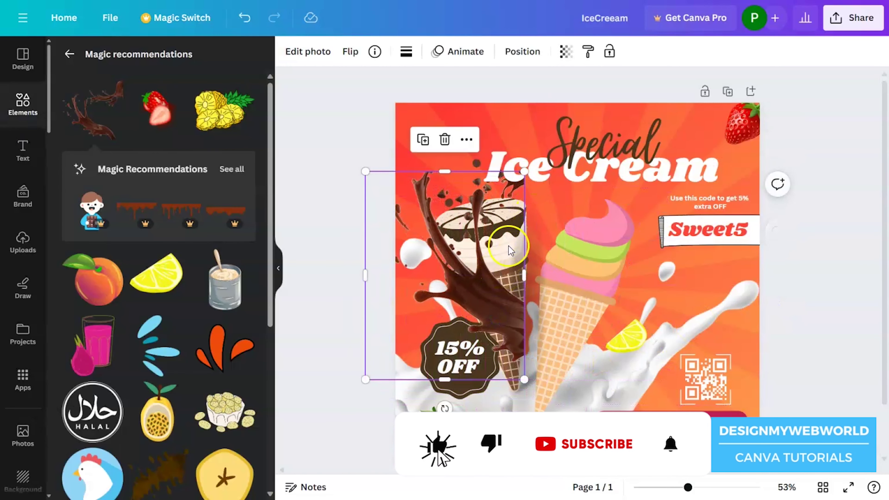
Refine the chocolate splash's crop, trimming its right side and extending it upward.
double_click(524, 173)
left_click_drag(524, 172, 499, 144)
key("Return")
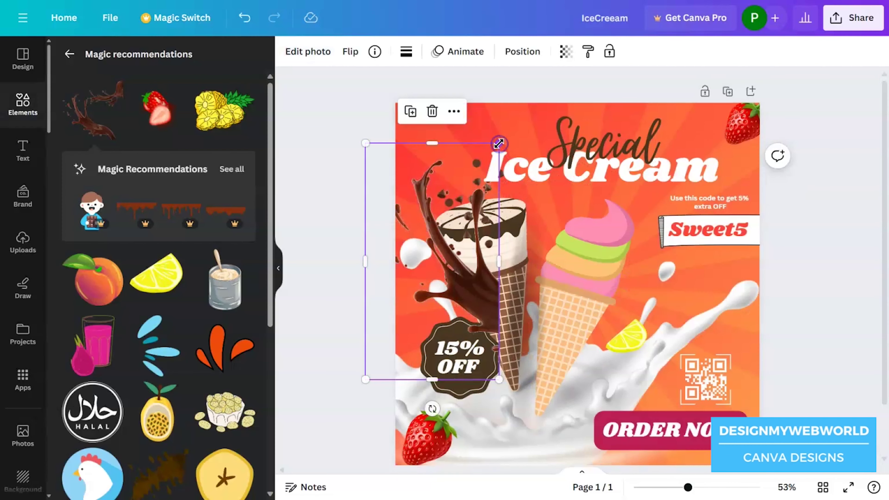
Move the chocolate splash's layer directly beneath the chocolate cone, above the pastel cone.
left_click(512, 62)
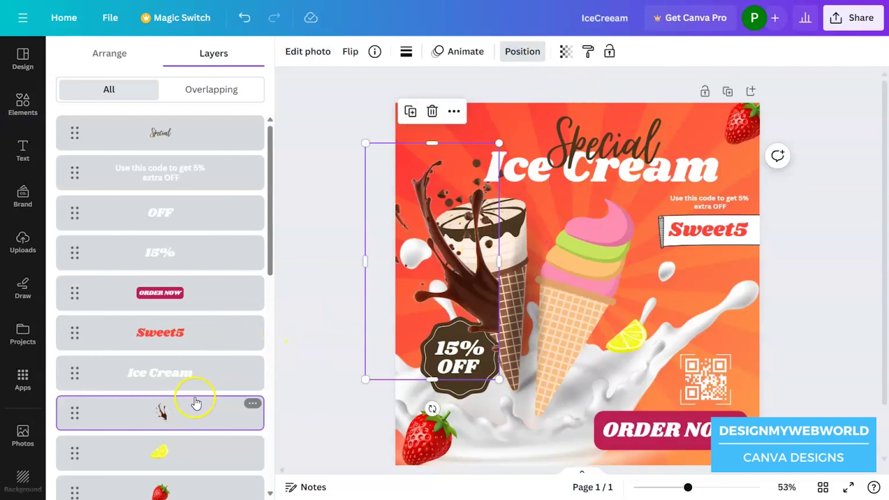
scroll(182, 315, "down", 5)
left_click_drag(174, 187, 201, 255)
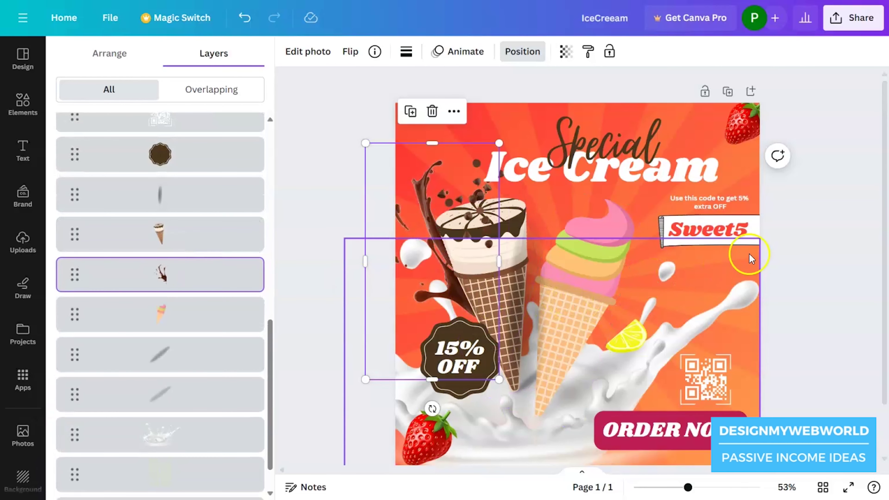
left_click(792, 249)
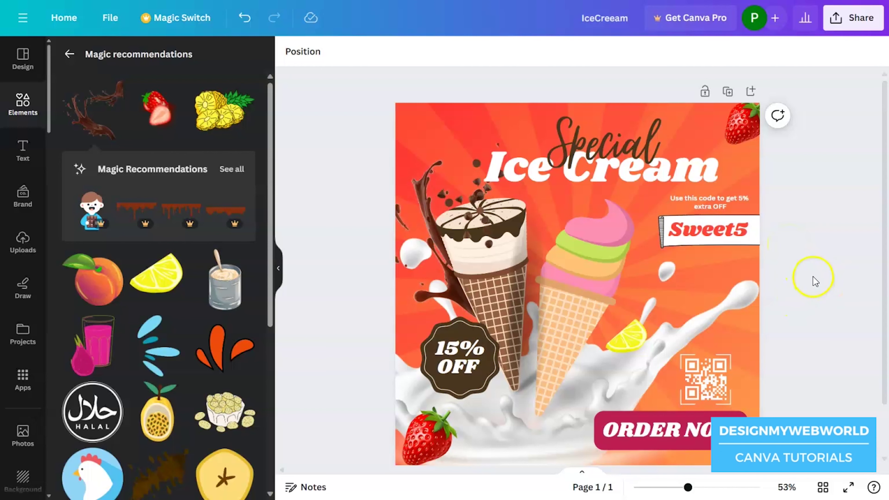
Search the graphics for leaves and look through the results for a suitable decoration.
scroll(813, 277, "down", 2)
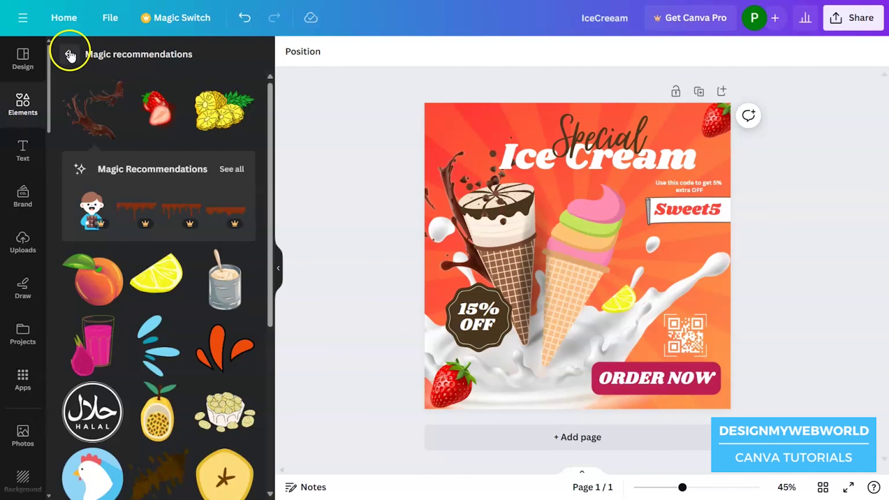
scroll(222, 318, "down", 5)
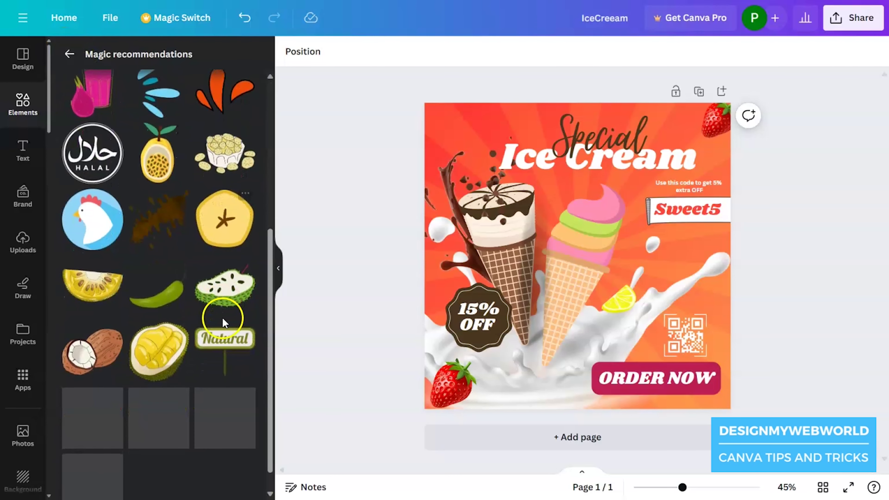
left_click(69, 54)
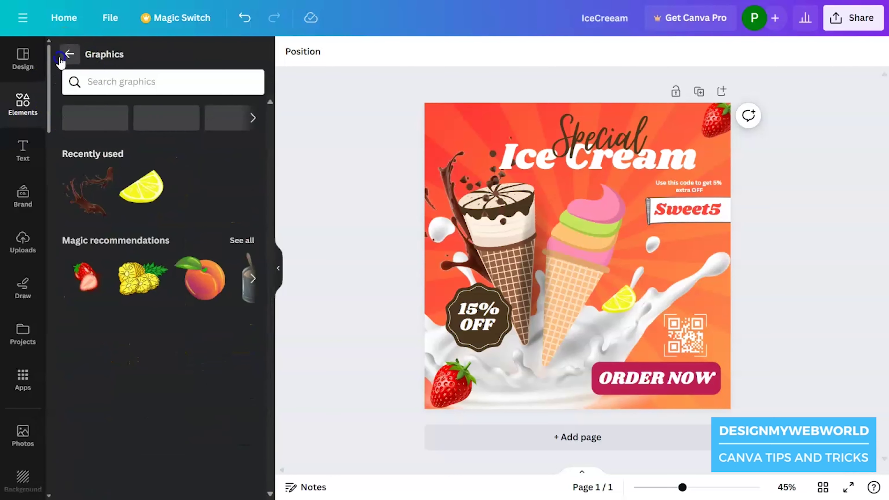
left_click(137, 82)
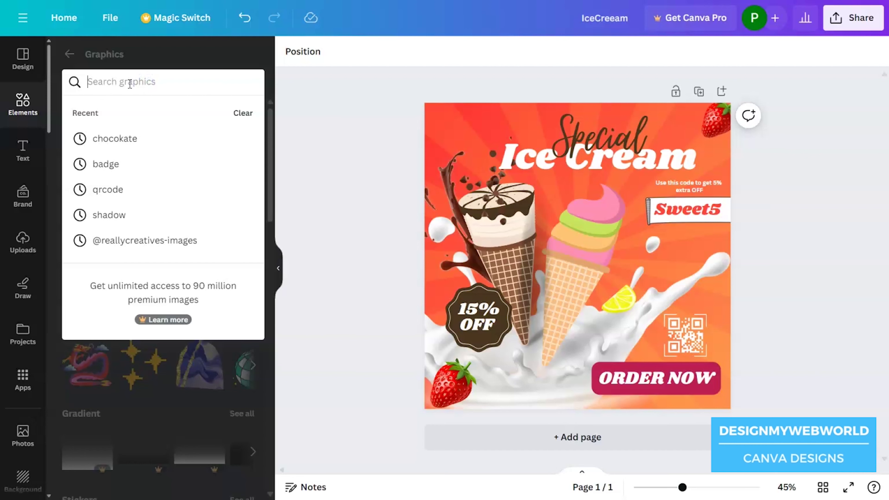
type("leaves")
key("Return")
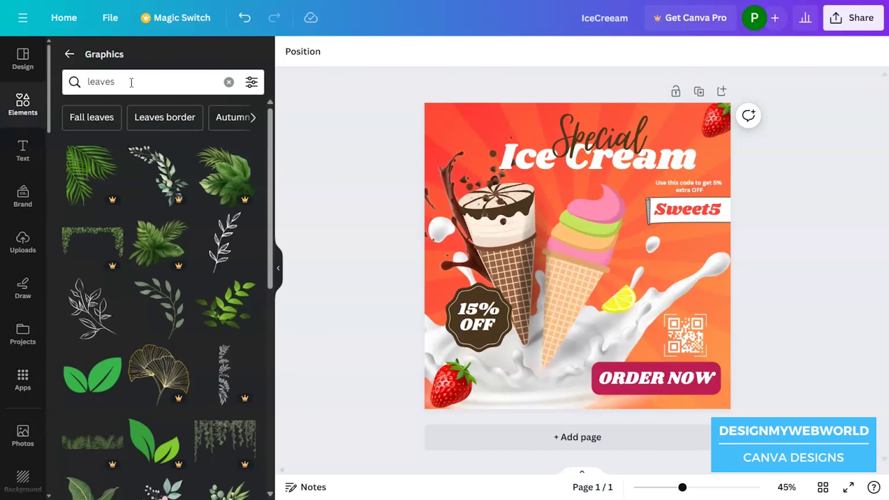
scroll(159, 276, "down", 5)
scroll(160, 309, "down", 2)
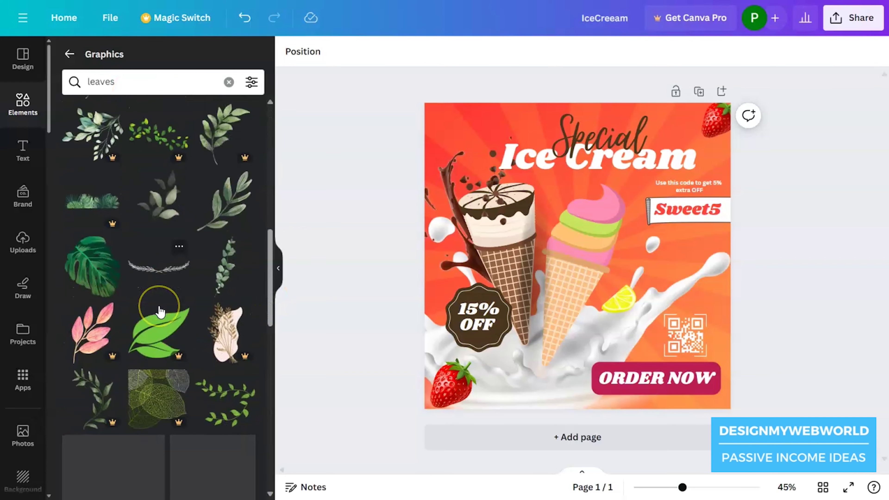
scroll(159, 310, "down", 10)
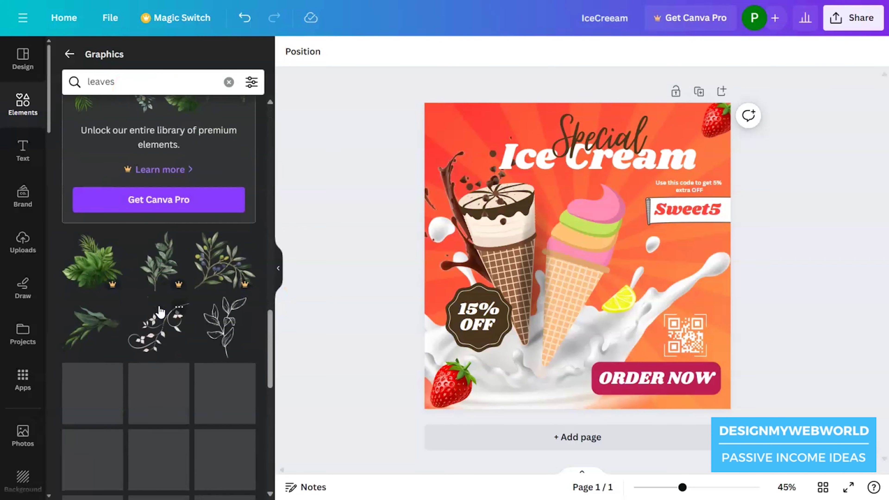
scroll(160, 310, "down", 2)
Replace the graphics search term with Mint and run the search.
left_click(117, 81)
double_click(118, 81)
type("Mint")
key("Return")
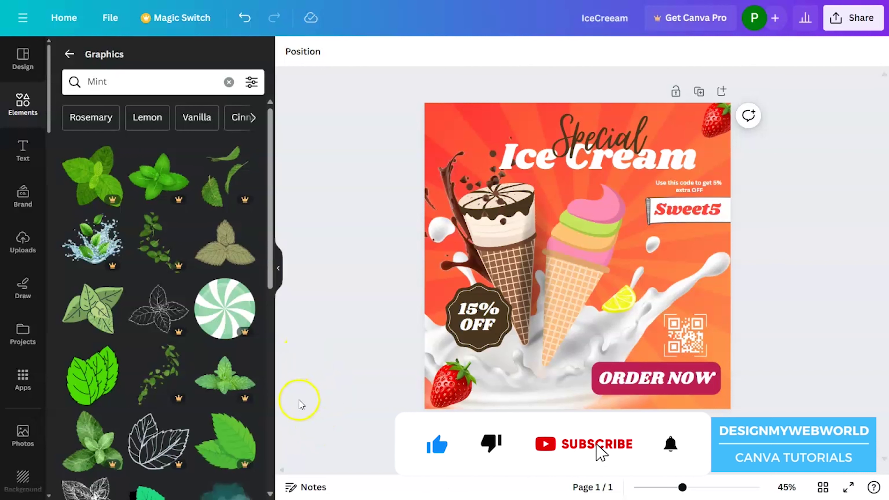
Look through the Mint graphics results for a leaf suitable for decorating the ice cream poster.
scroll(224, 403, "down", 7)
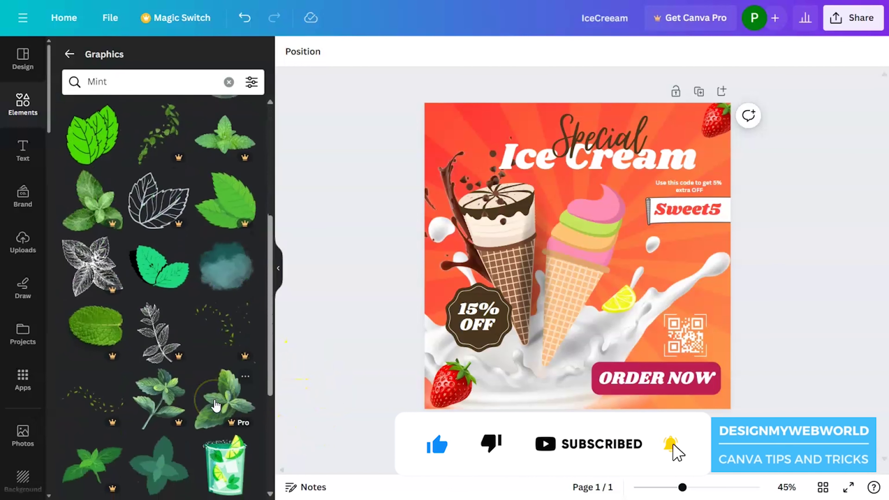
scroll(213, 405, "down", 3)
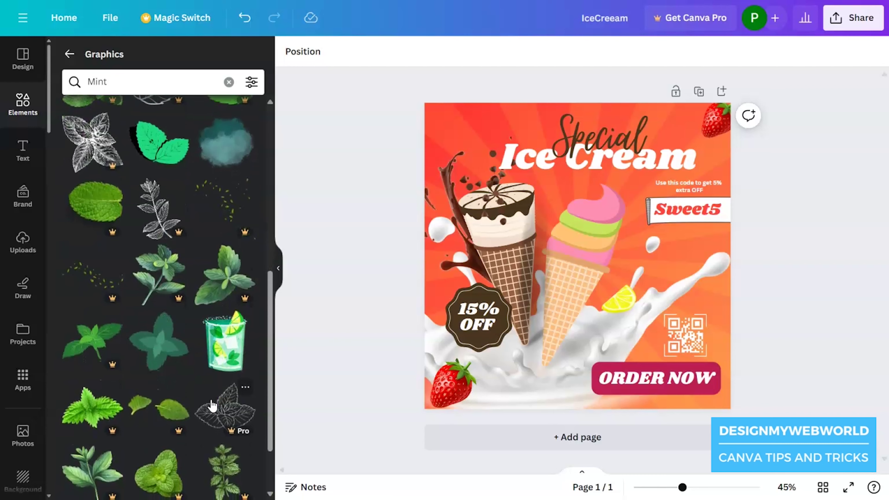
scroll(212, 405, "down", 2)
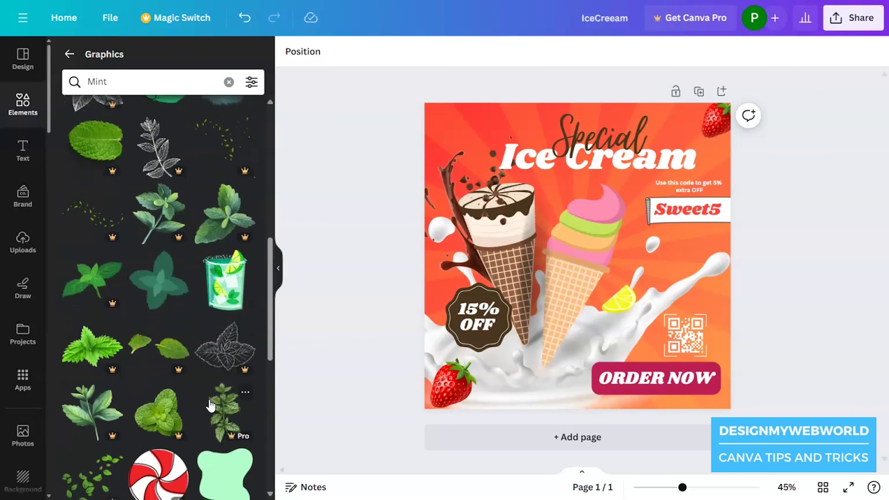
scroll(212, 406, "down", 8)
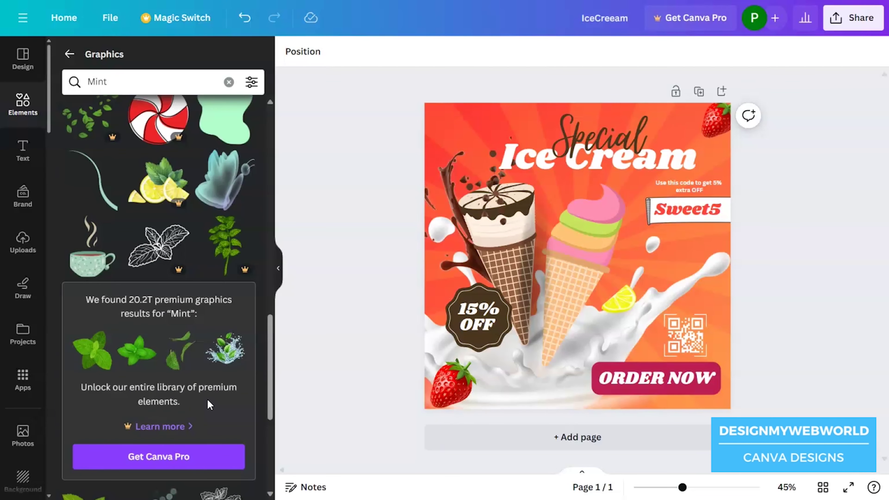
scroll(209, 404, "down", 6)
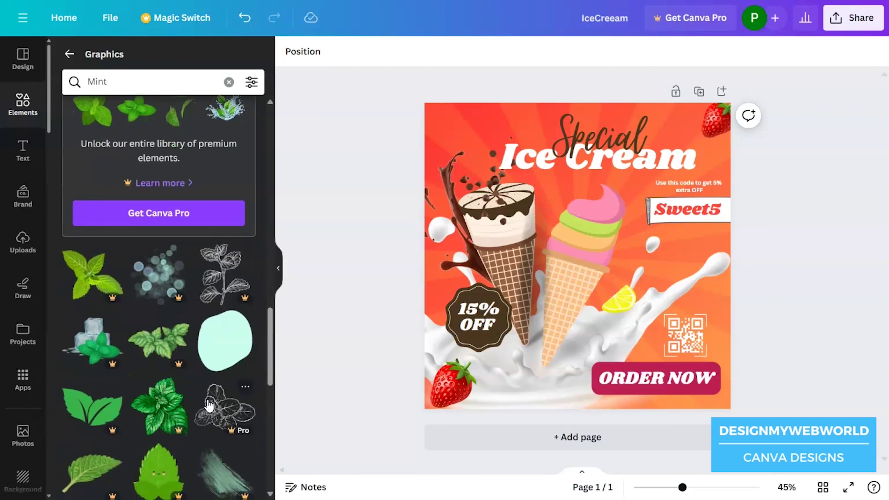
scroll(209, 406, "down", 3)
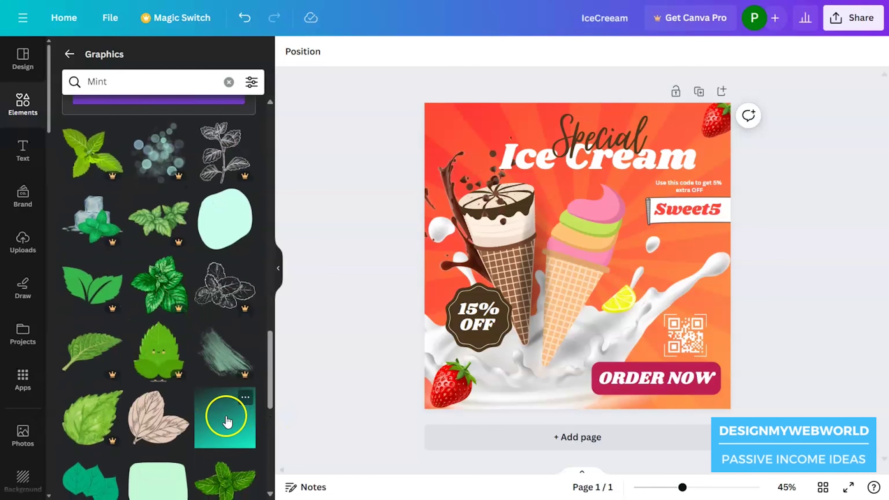
scroll(227, 413, "down", 5)
scroll(223, 415, "down", 5)
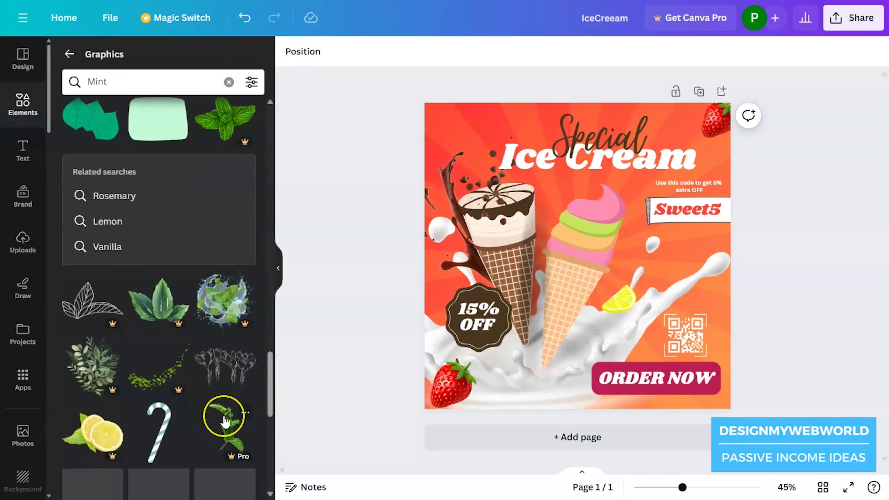
scroll(224, 419, "down", 3)
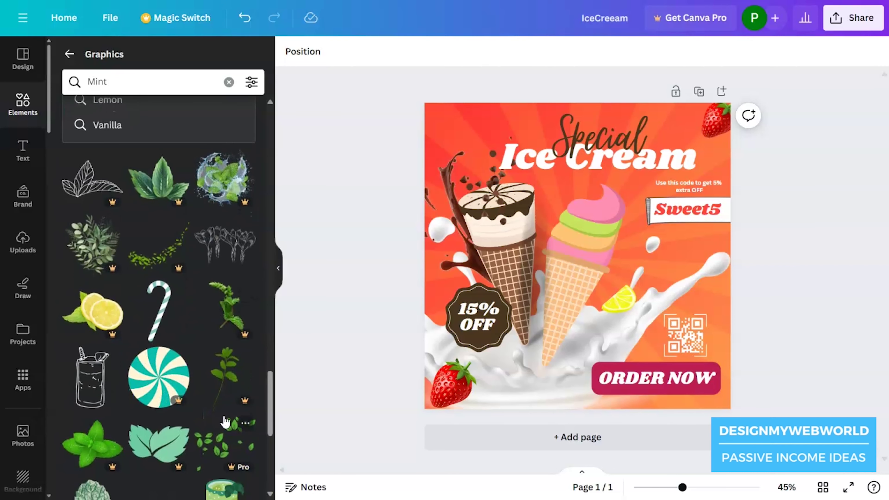
scroll(225, 420, "down", 4)
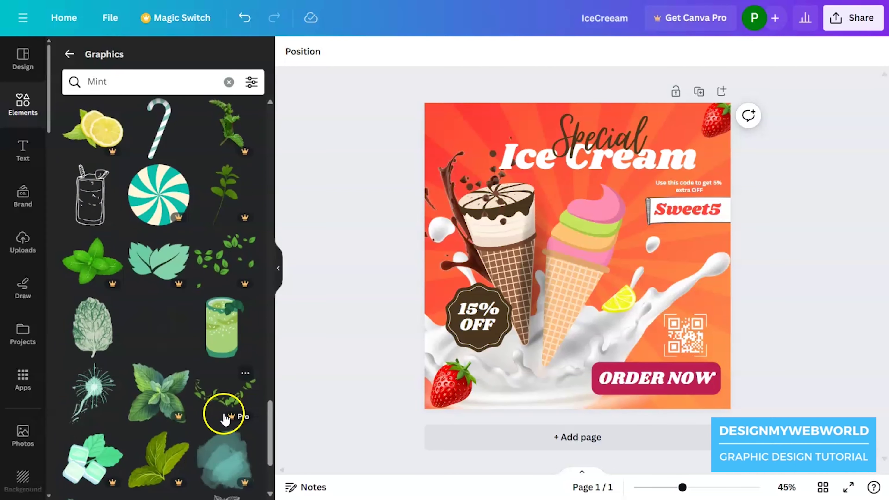
scroll(224, 419, "down", 3)
scroll(224, 417, "down", 6)
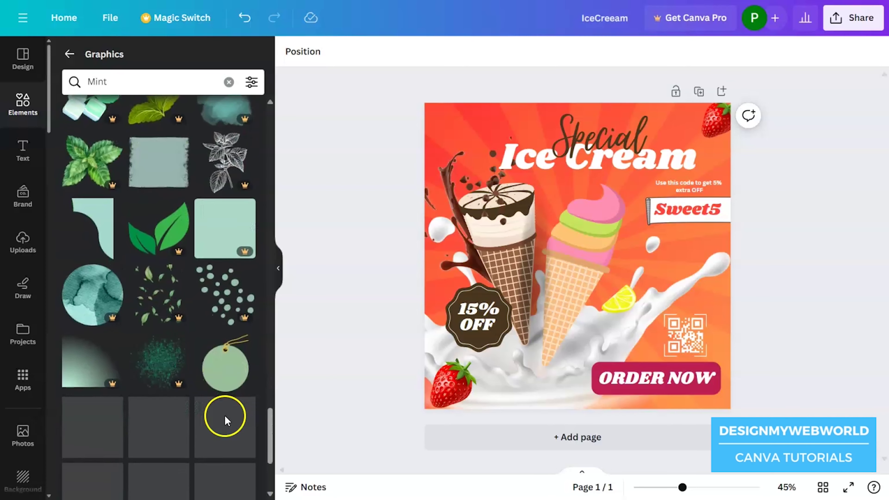
scroll(209, 410, "down", 2)
scroll(210, 415, "down", 1)
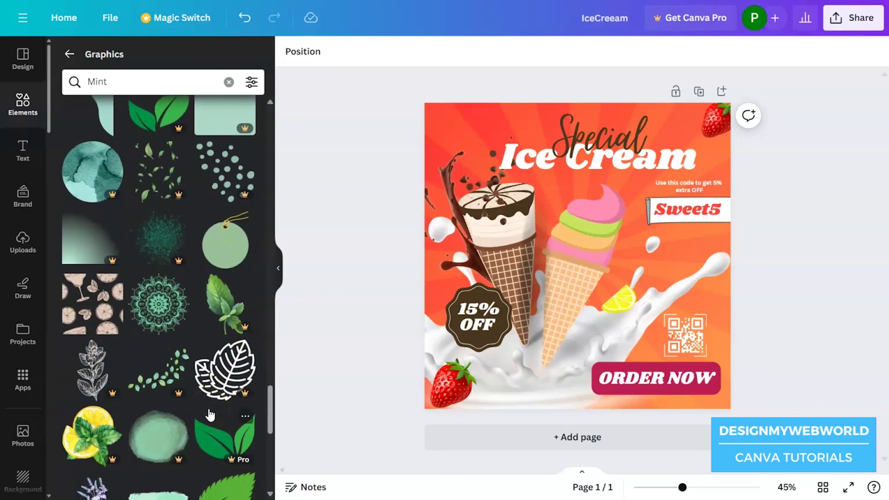
scroll(210, 415, "down", 7)
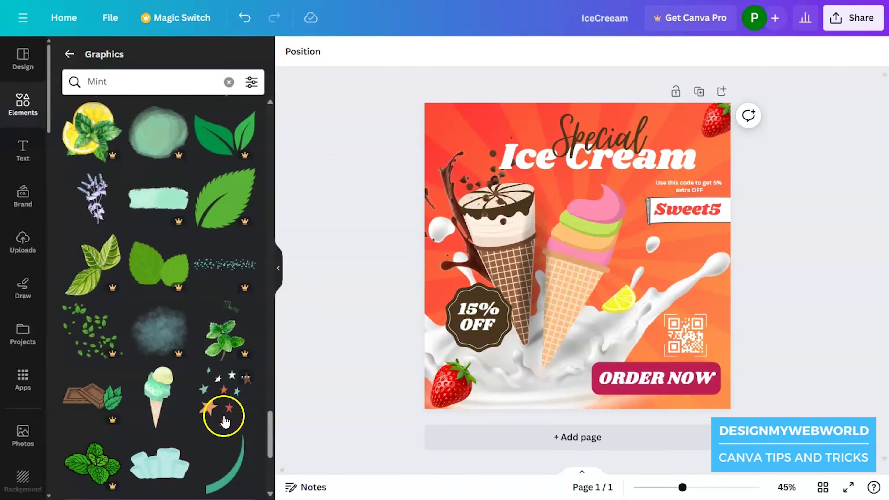
scroll(225, 419, "down", 3)
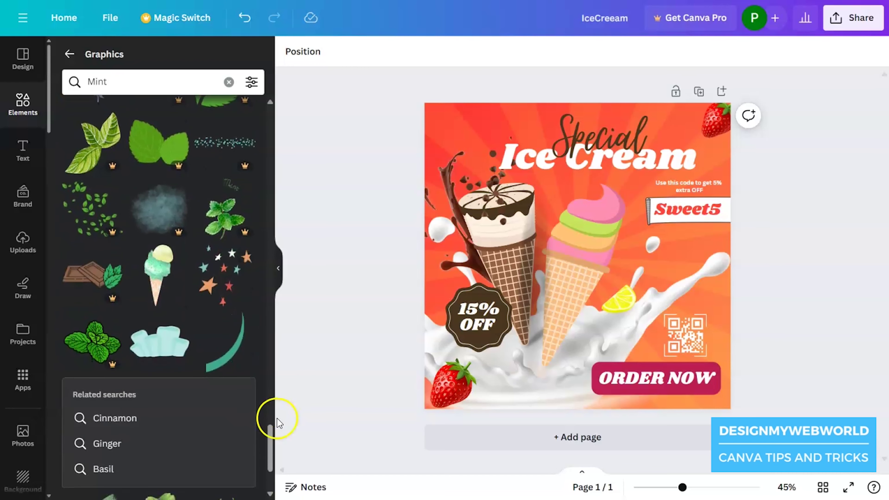
scroll(264, 413, "down", 6)
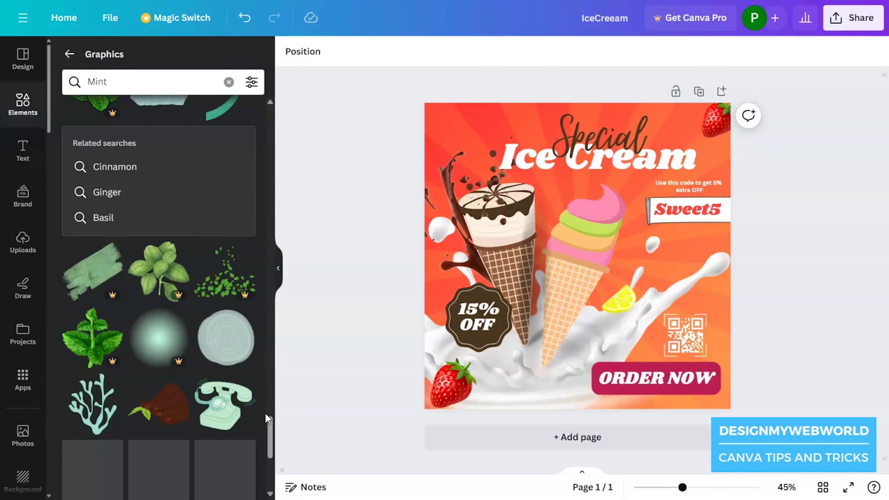
scroll(264, 415, "down", 5)
left_click(249, 360)
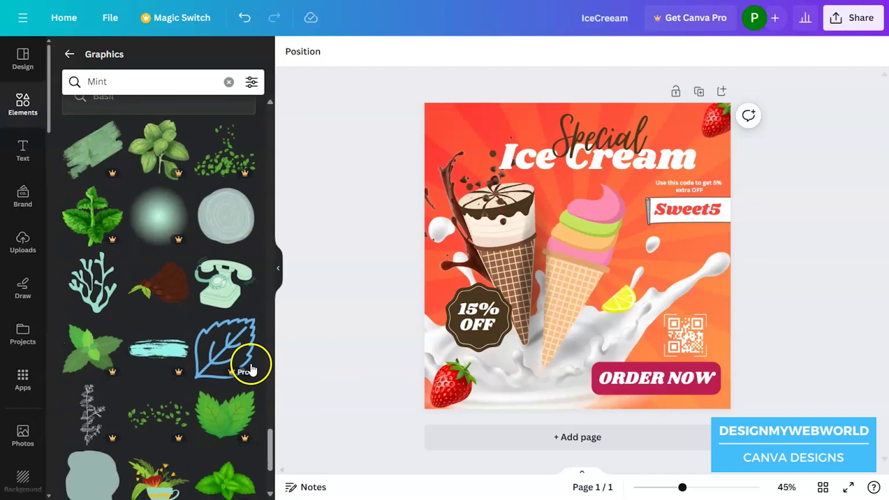
Add two small rotated basil sprigs from a basil graphics search, one above the chocolate splash and one below the Sweet5 label.
left_click(254, 261)
left_click_drag(729, 354, 597, 270)
left_click_drag(564, 298, 551, 289)
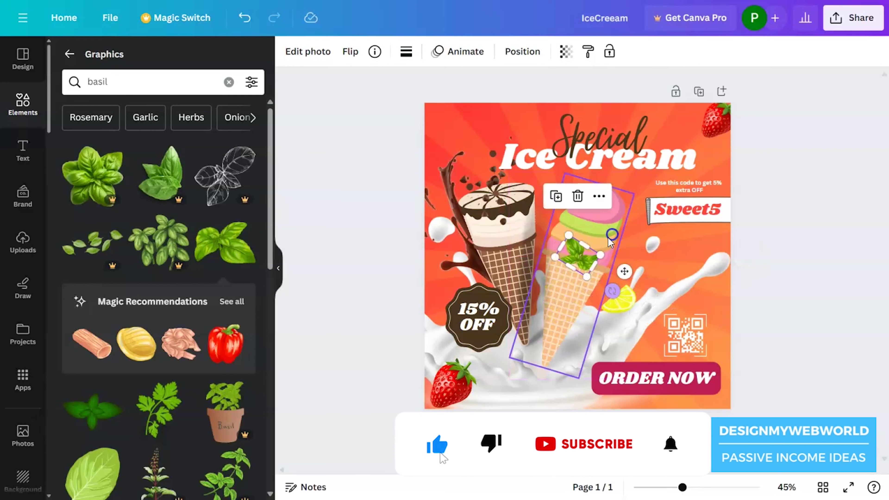
left_click_drag(581, 256, 468, 150)
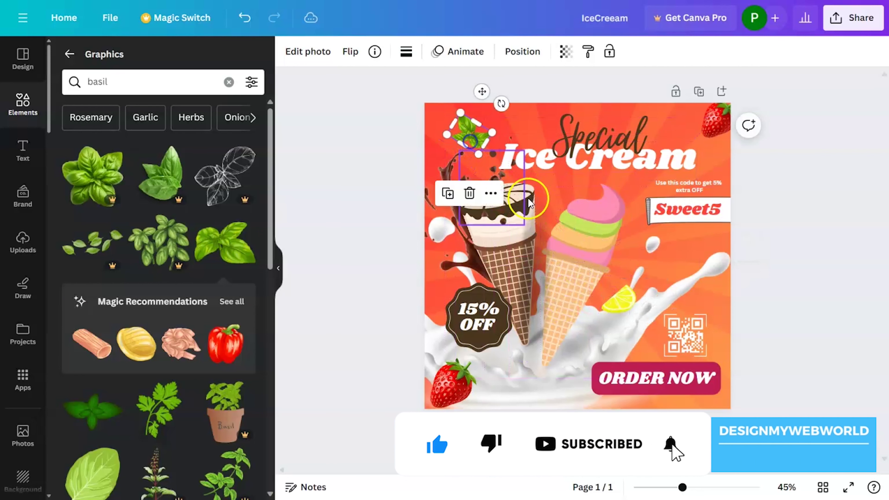
left_click_drag(502, 104, 464, 133)
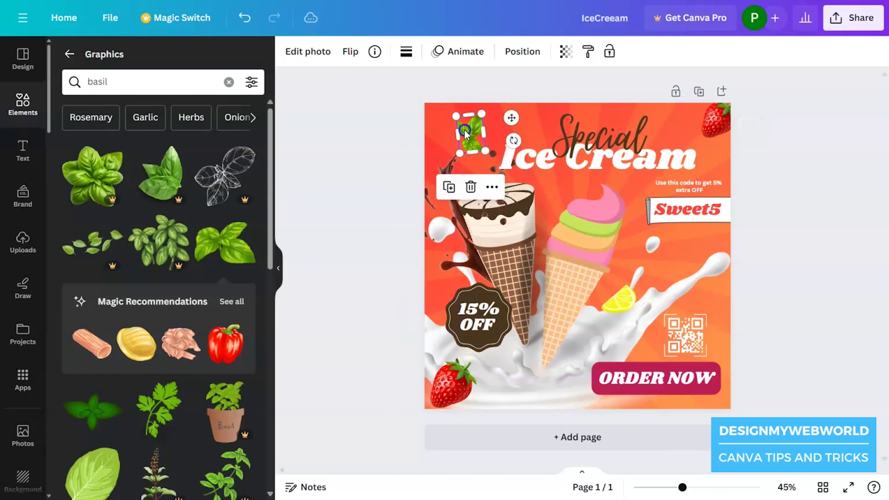
left_click(809, 268)
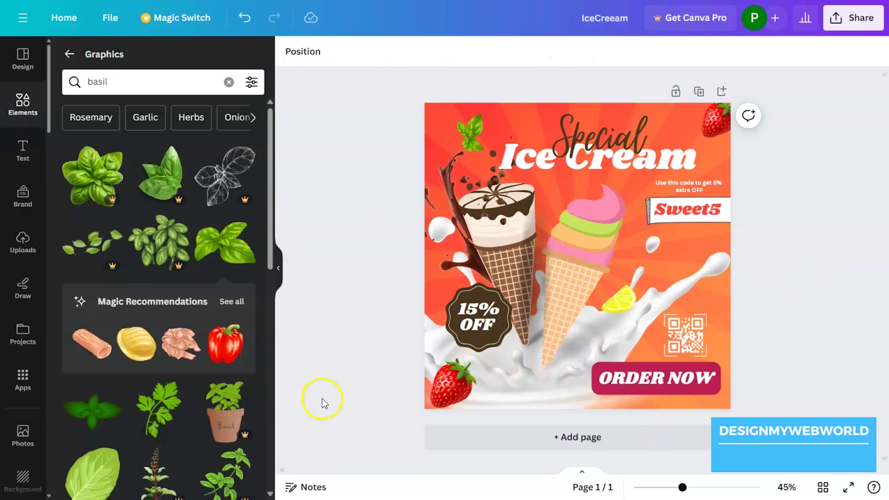
scroll(207, 377, "down", 3)
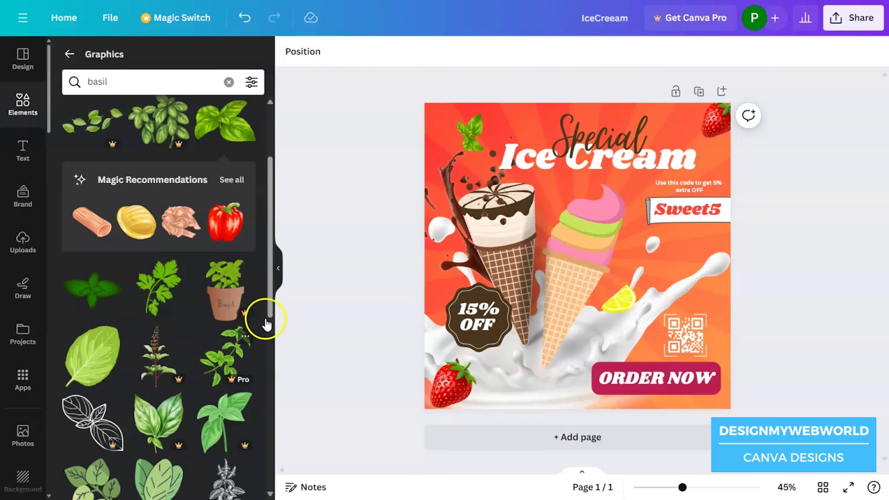
left_click(338, 99)
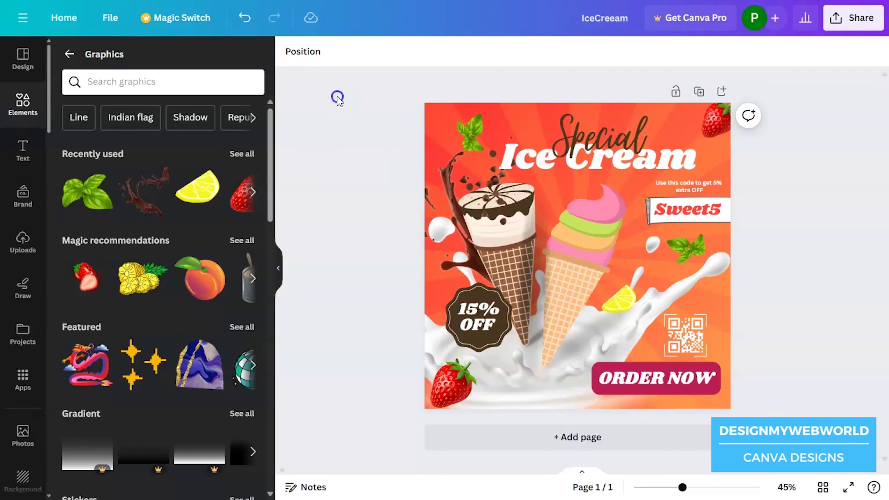
Blur the whole image of the strawberry in the poster's lower-left corner at intensity 82.
left_click(451, 384)
left_click(308, 51)
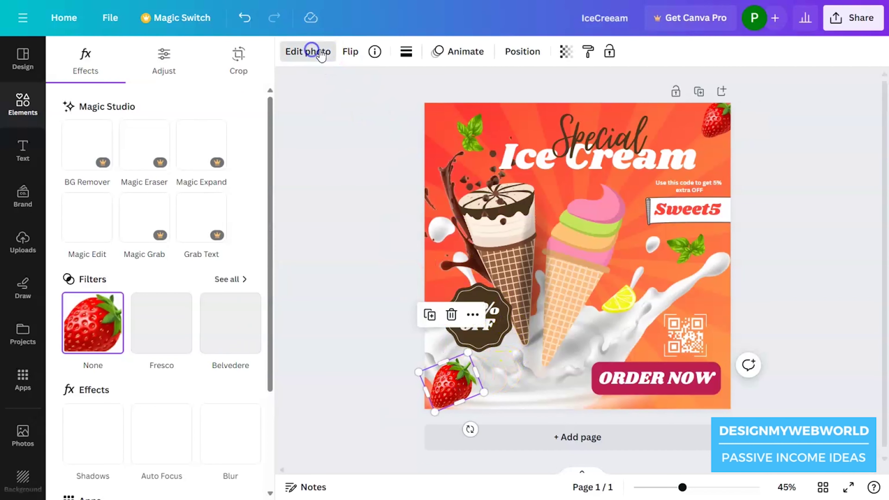
scroll(234, 415, "down", 4)
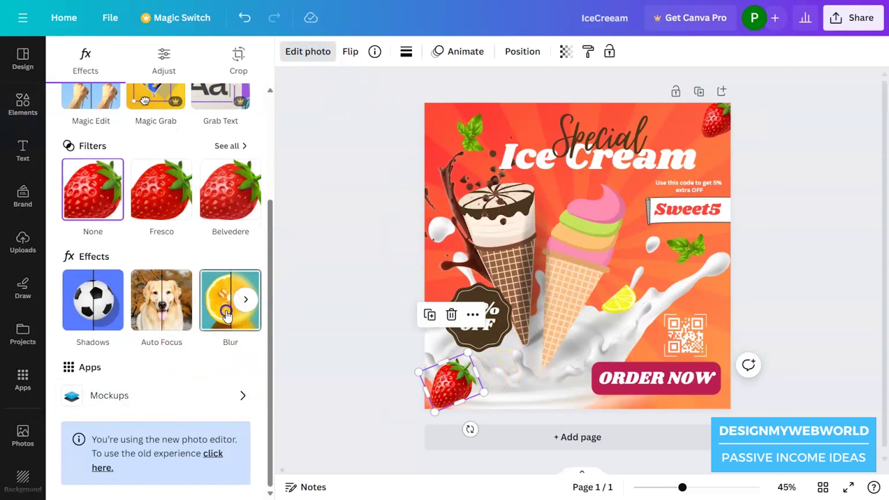
left_click(227, 305)
left_click(214, 89)
left_click_drag(188, 148, 224, 147)
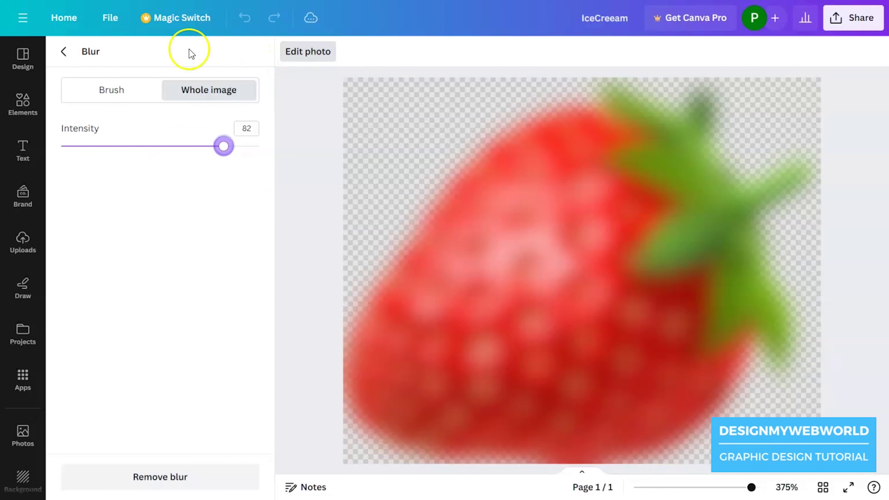
left_click(62, 50)
left_click(68, 53)
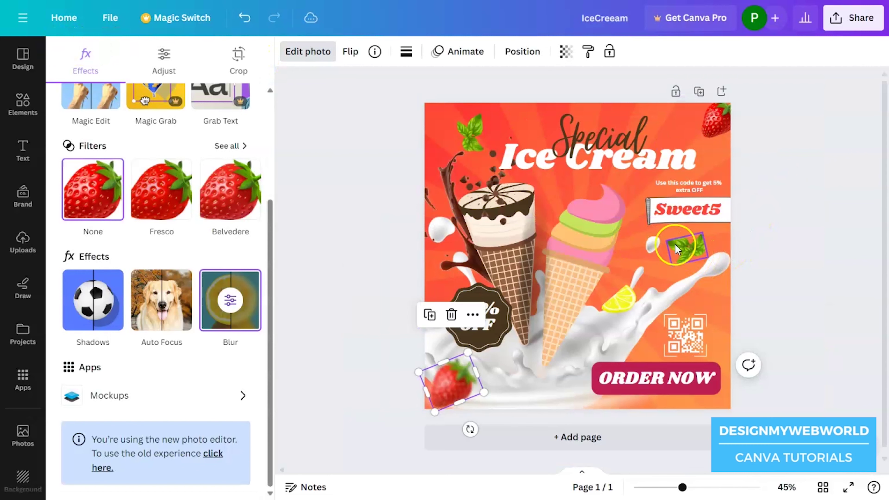
Apply a whole-image blur to the basil sprig below the Sweet5 label, raising its intensity above 20.
left_click(687, 249)
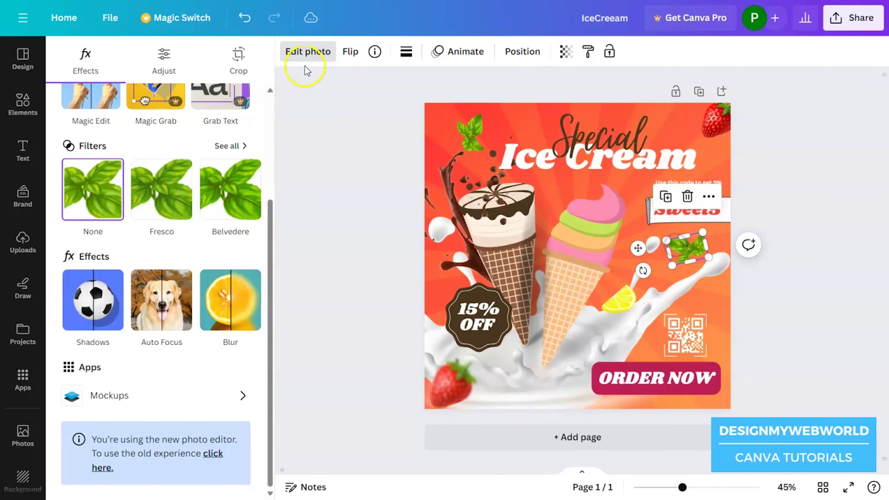
left_click(241, 320)
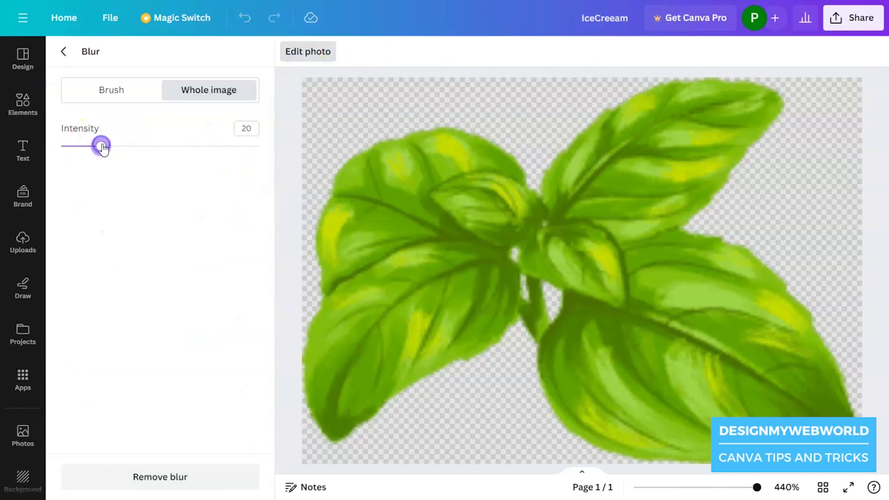
left_click_drag(113, 146, 169, 146)
left_click(207, 132)
left_click(63, 52)
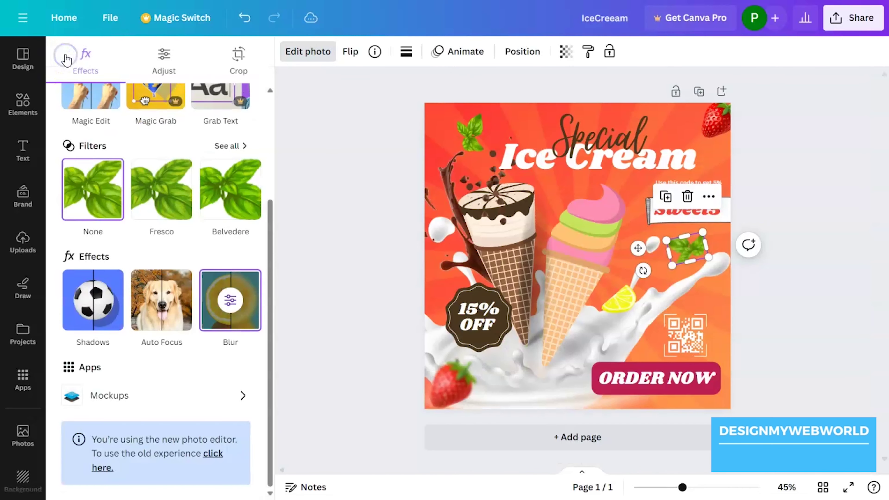
Blur the whole image of the basil sprig above the chocolate splash at intensity 66.
left_click(471, 143)
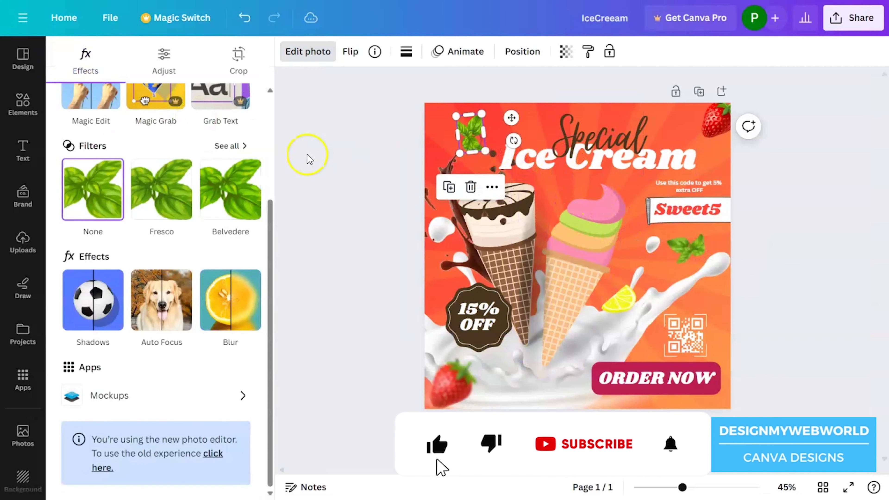
left_click(223, 325)
left_click_drag(151, 151, 192, 152)
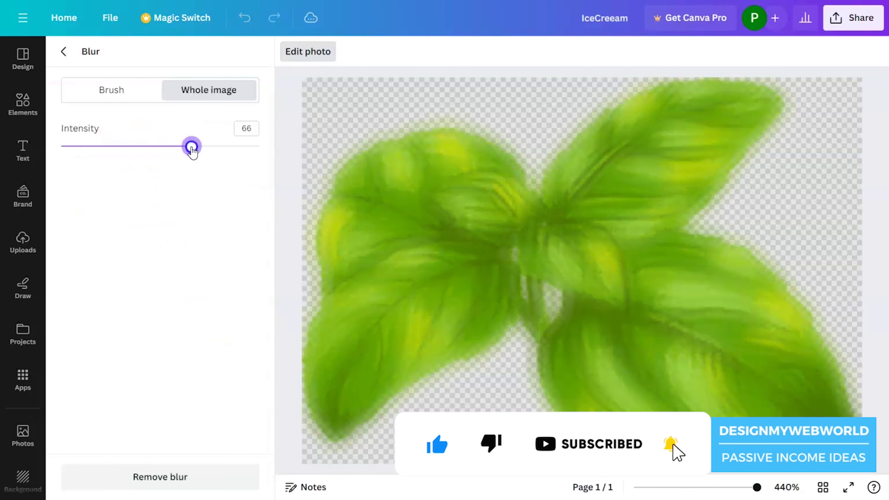
left_click(64, 53)
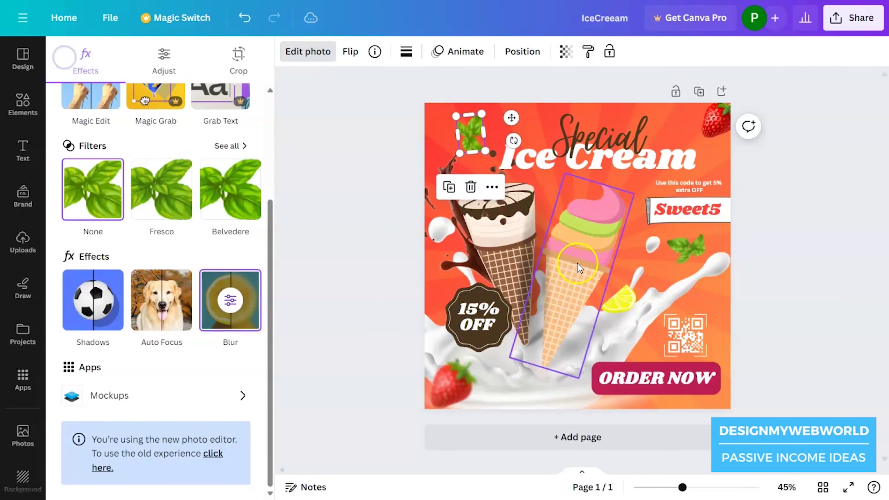
left_click(835, 213)
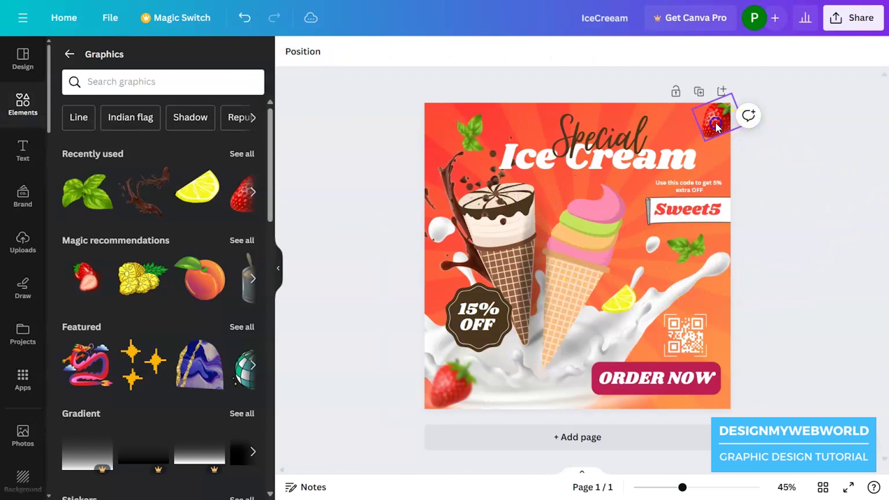
Reposition the strawberry in the poster's upper-right corner so that it sits fully inside the page.
left_click_drag(716, 127, 713, 126)
left_click(801, 175)
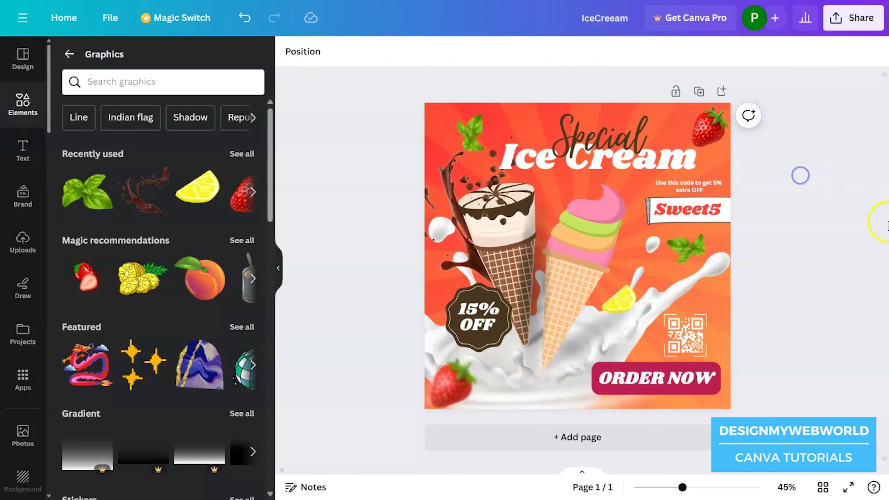
left_click(738, 130)
left_click(811, 191)
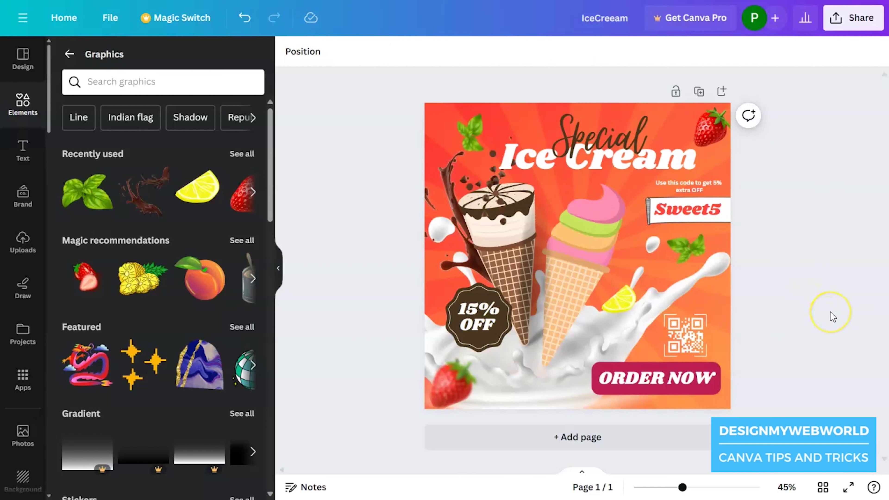
Recolour the background effect behind the ORDER NOW text to a bright red sampled from the strawberry in the poster's upper-right corner.
left_click(697, 379)
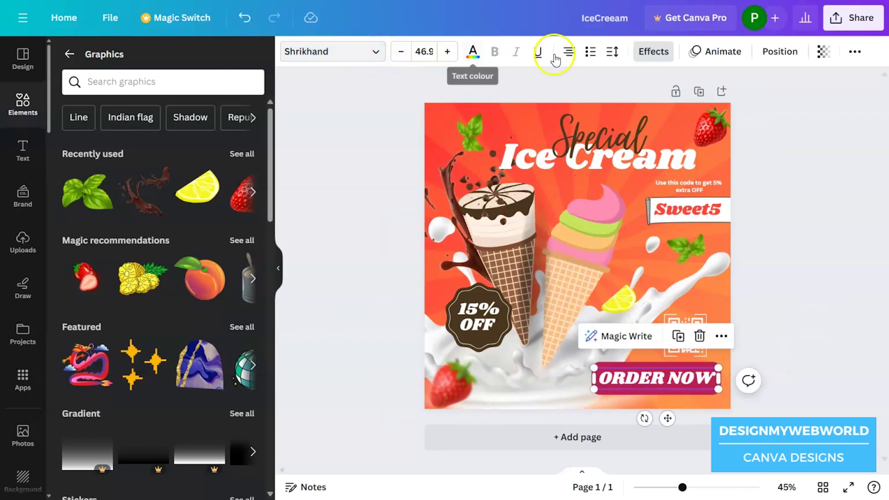
left_click(653, 51)
scroll(188, 394, "down", 4)
scroll(188, 394, "down", 2)
left_click(239, 366)
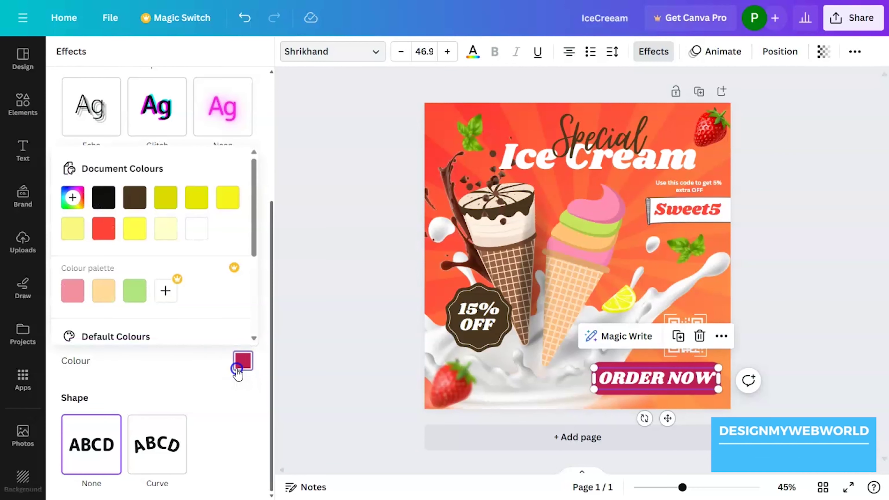
left_click(73, 199)
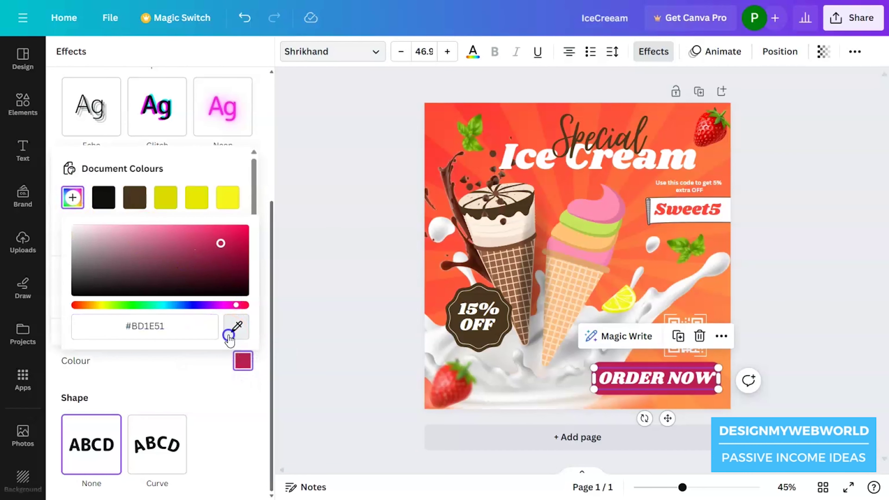
left_click(236, 327)
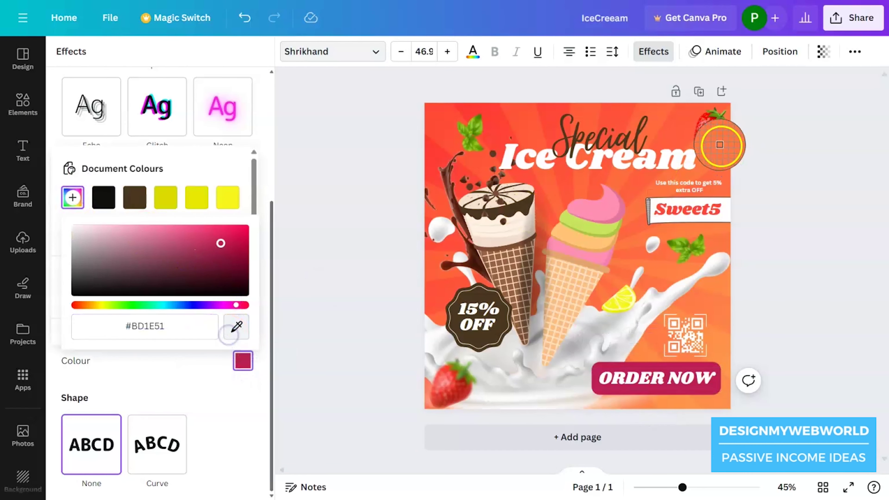
left_click(713, 121)
left_click(811, 287)
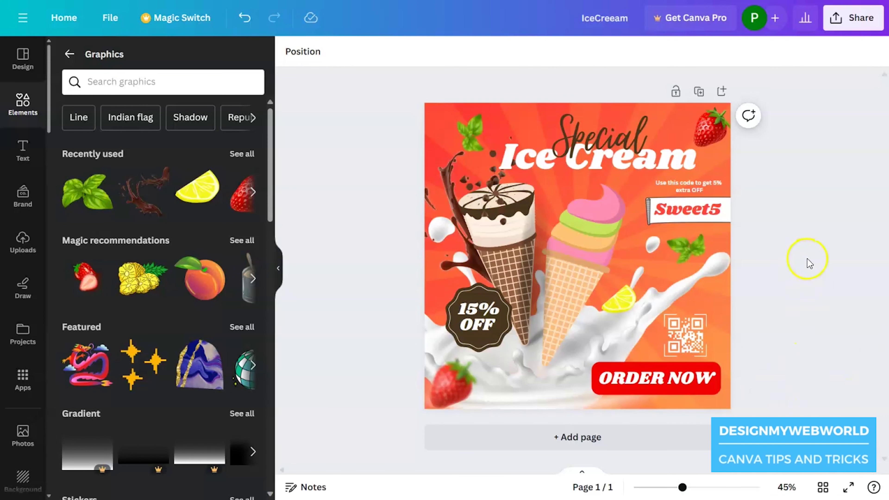
Download the finished ice cream poster as a JPG, keeping the 1,080 × 1,080 px size and quality 80.
left_click(847, 18)
left_click(697, 322)
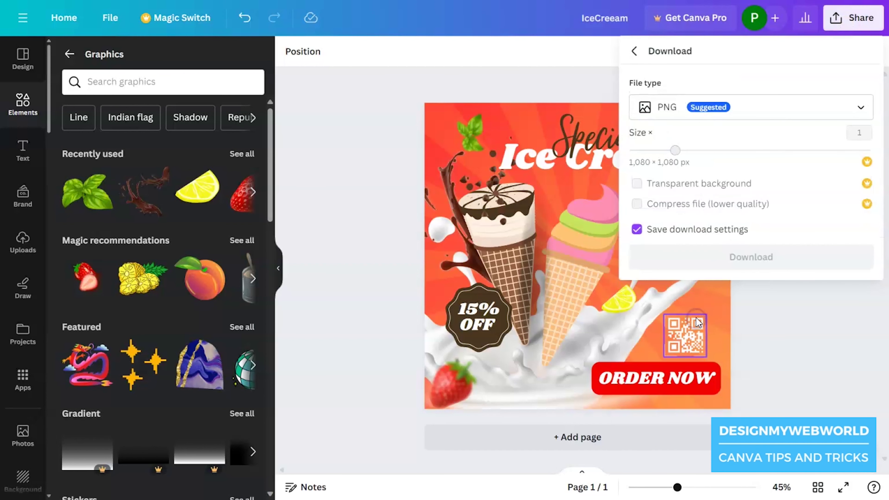
left_click(698, 105)
left_click(698, 149)
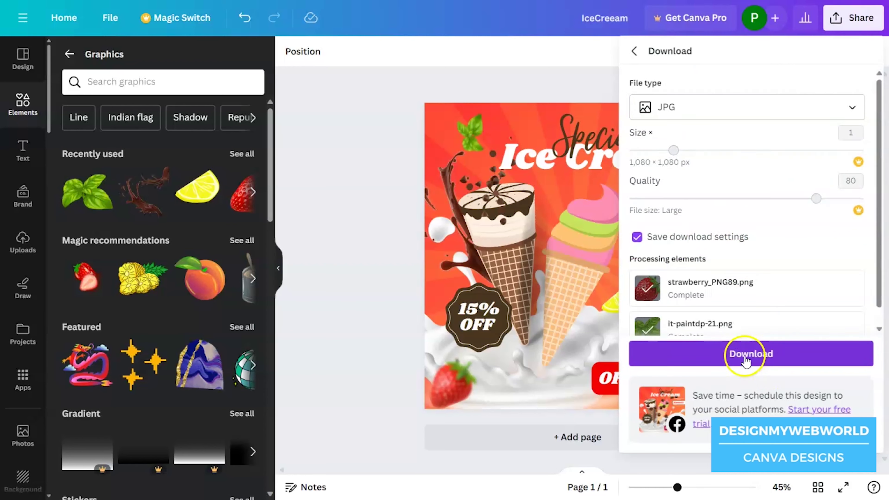
left_click(746, 355)
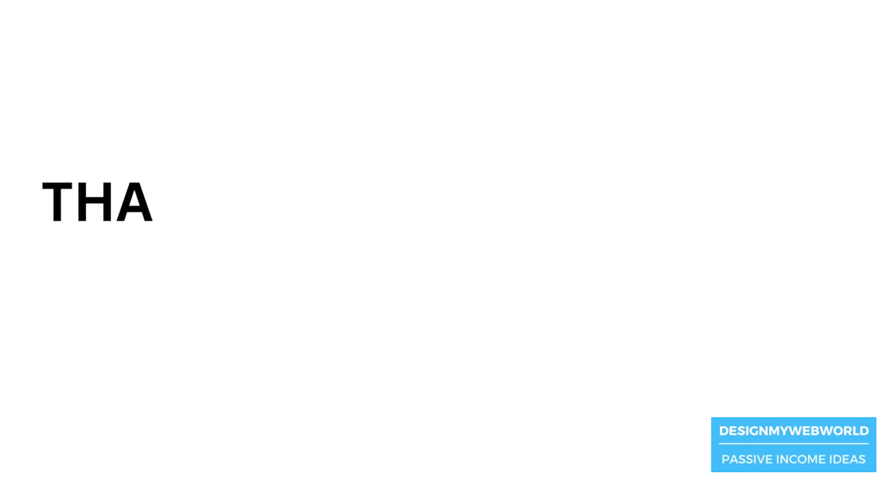